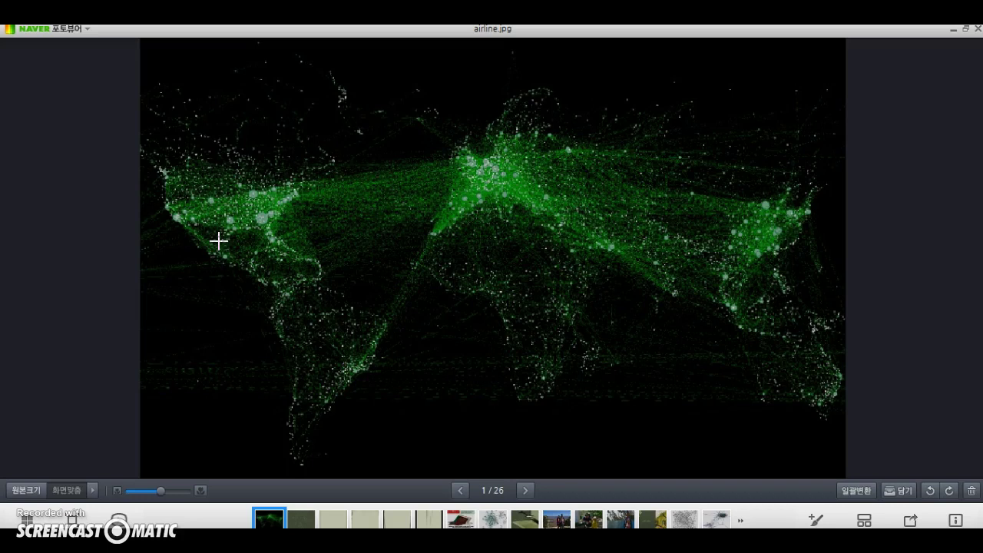
Step: Bring the nodes.csv spreadsheet to the front in Excel
mouse_move(218, 241)
mouse_down()
mouse_move(438, 198)
mouse_move(397, 318)
mouse_move(512, 228)
mouse_move(470, 166)
mouse_move(661, 196)
mouse_up()
mouse_move(374, 201)
mouse_down()
mouse_move(397, 217)
mouse_move(360, 250)
mouse_up()
click(352, 269)
key(super+Tab)
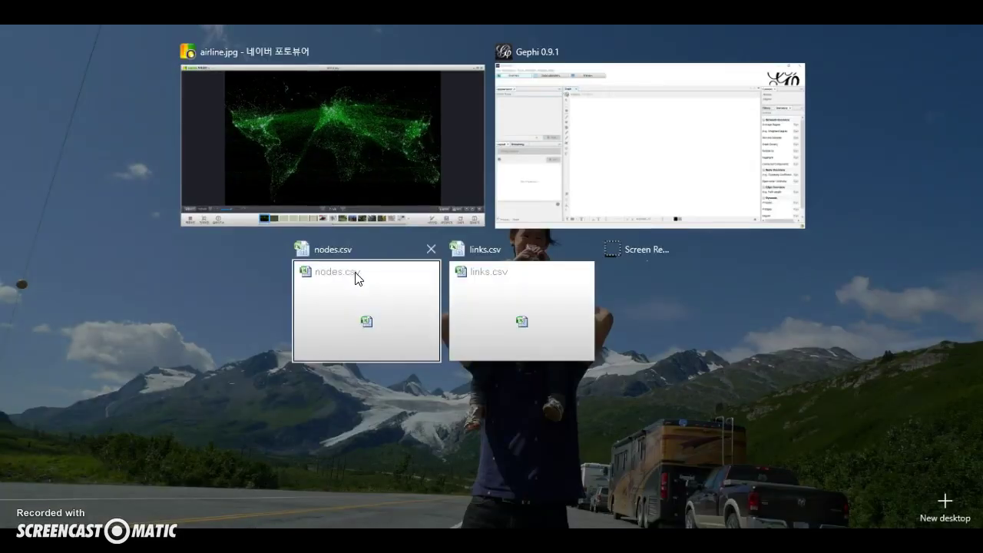
click(358, 292)
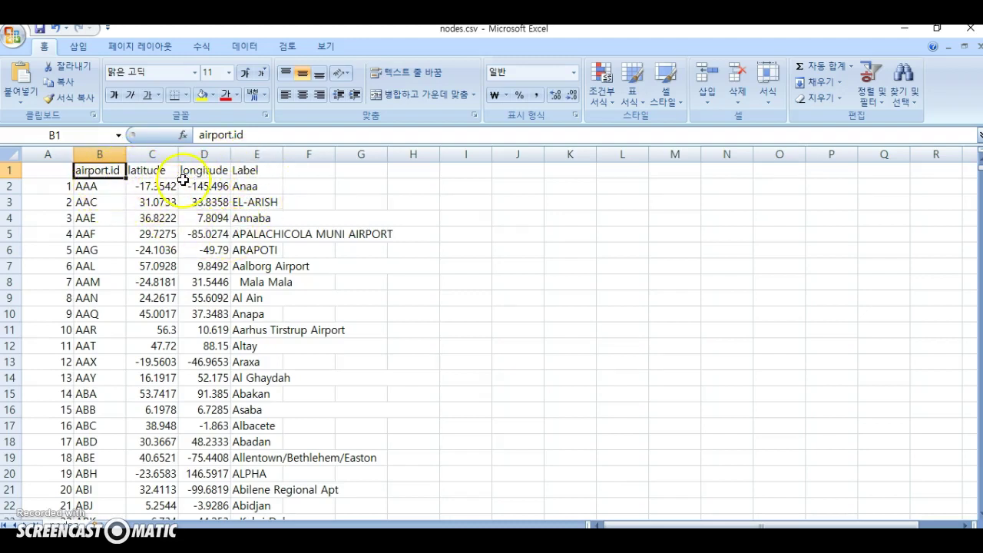
Step: Rename the nodes.csv column B header from 'airport.id' to 'id'
click(96, 173)
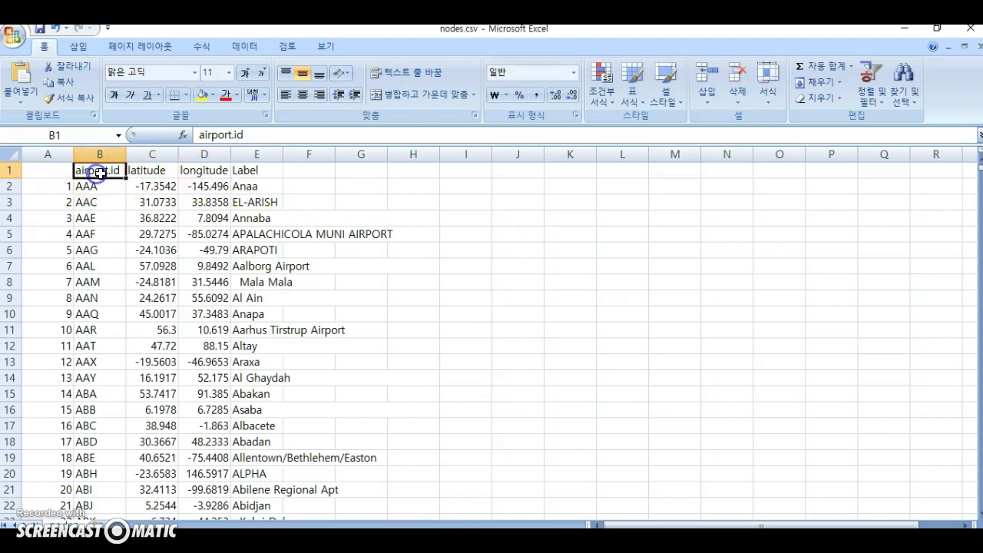
double_click(97, 171)
click(113, 173)
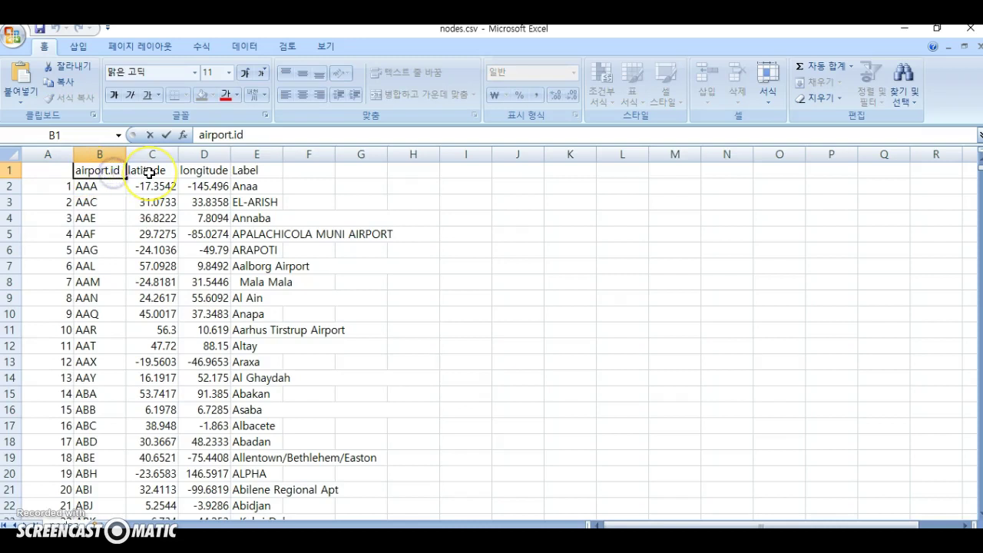
key(BackSpace)
key(BackSpace)
key(BackSpace)
key(BackSpace)
key(BackSpace)
key(BackSpace)
key(BackSpace)
key(BackSpace)
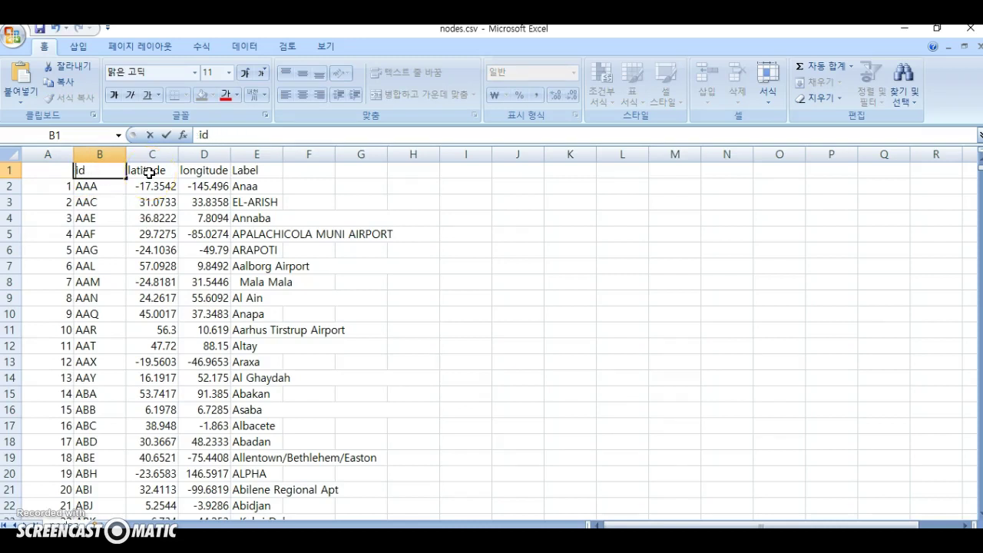
click(86, 175)
key(alt+Tab)
click(670, 301)
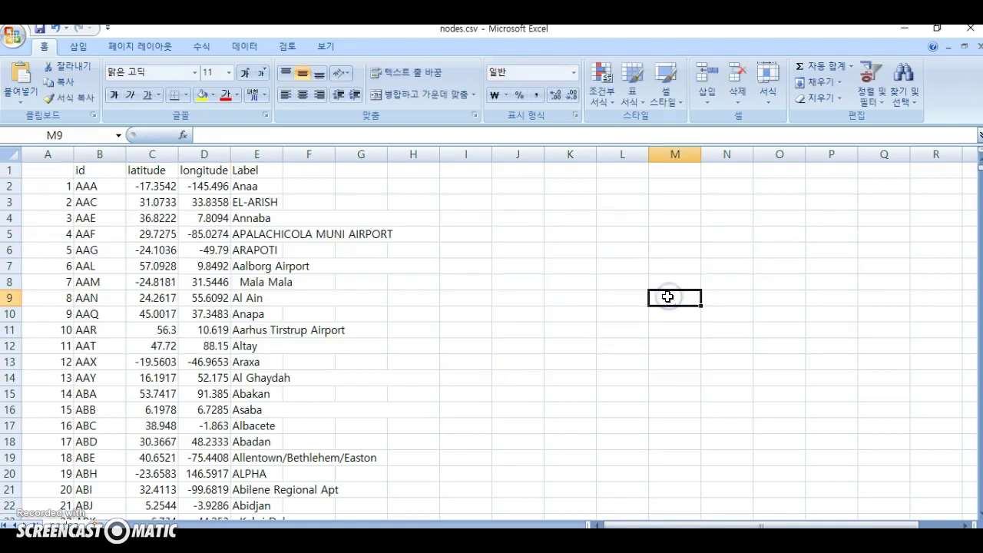
key(alt+Tab)
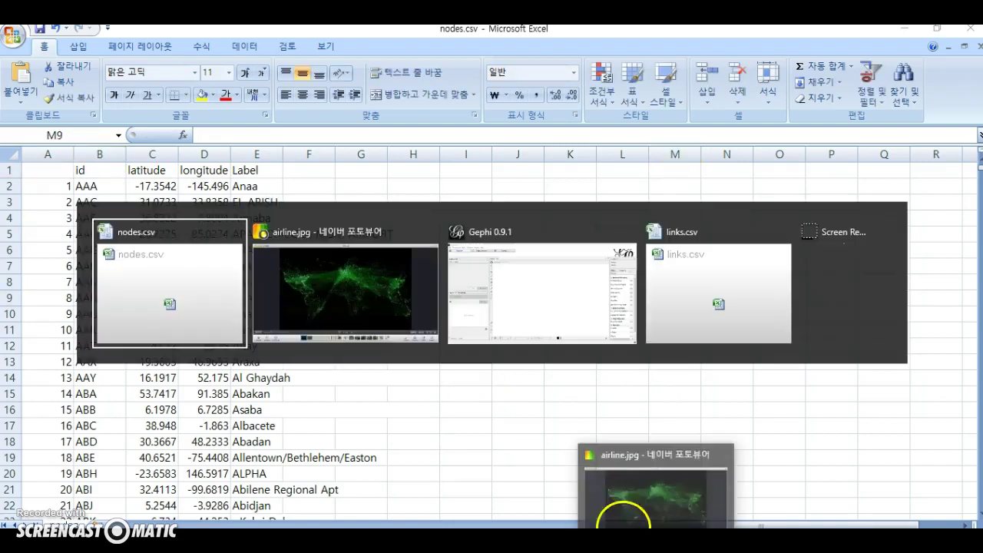
Step: In links.csv, rename the 'from' header to 'Source'
click(697, 302)
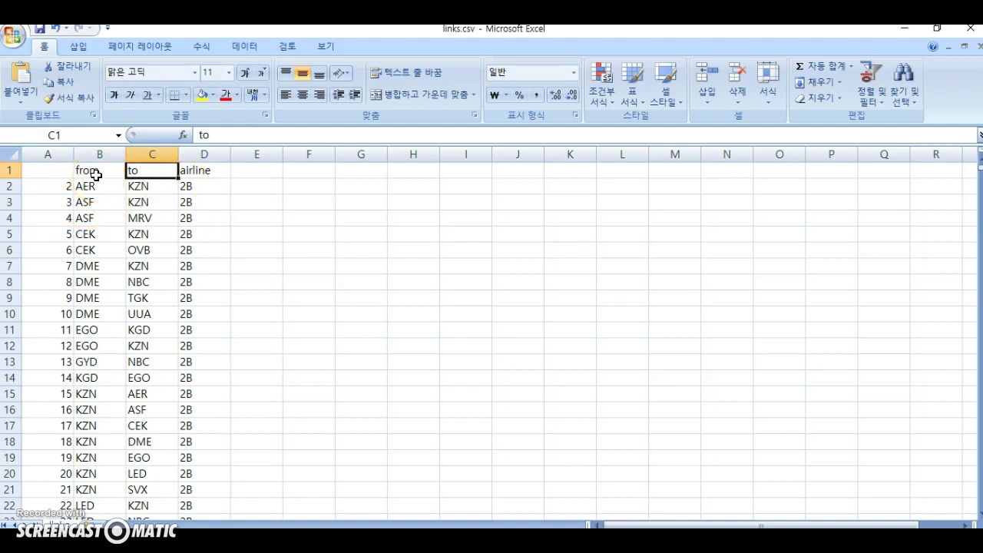
click(97, 172)
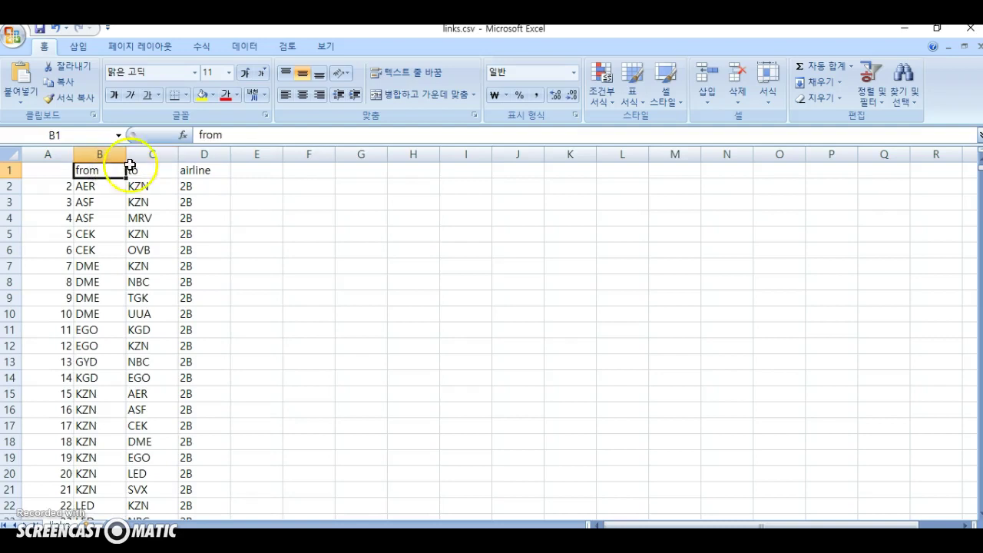
click(154, 169)
click(113, 169)
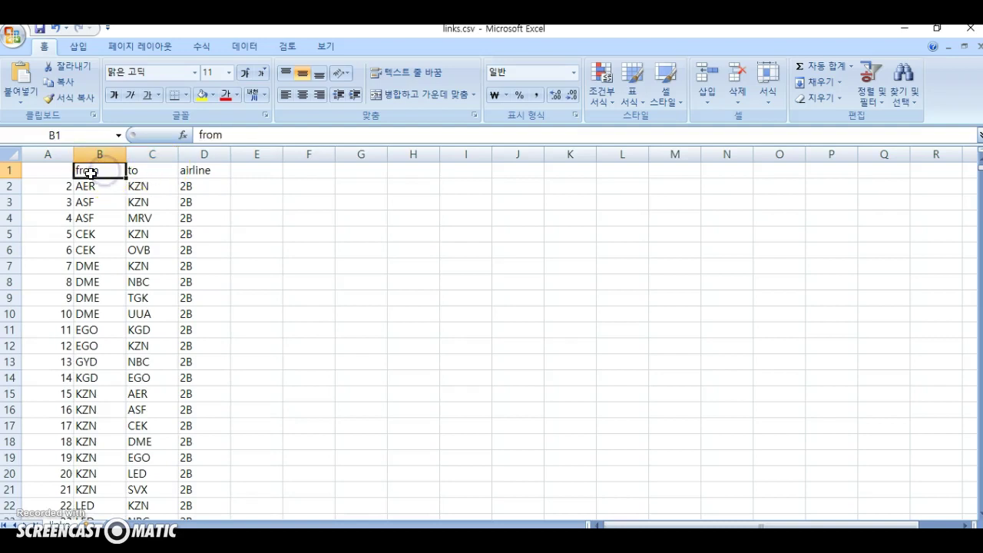
double_click(120, 176)
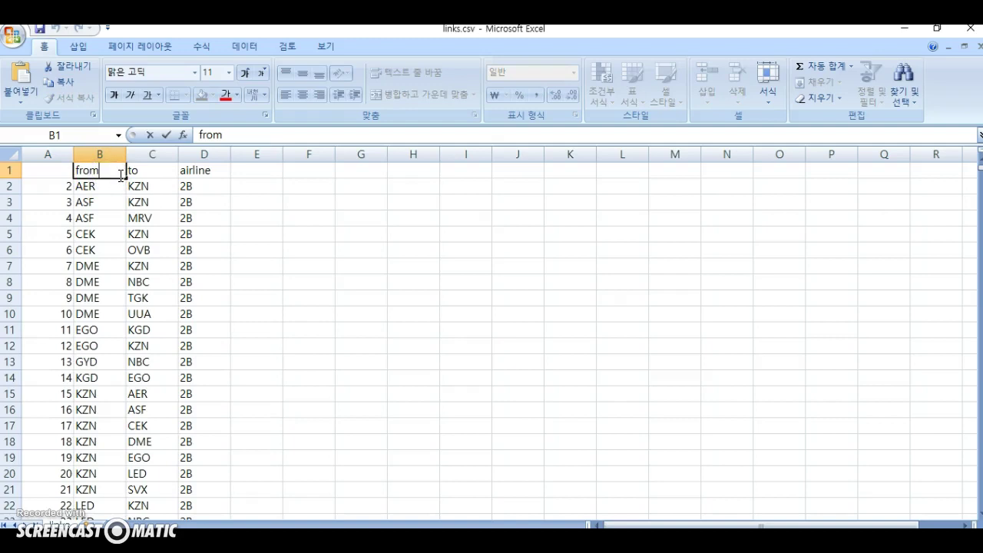
key(BackSpace)
key(BackSpace)
key(BackSpace)
key(BackSpace)
text(Source)
Step: Rename the 'to' header to 'Target'
click(147, 168)
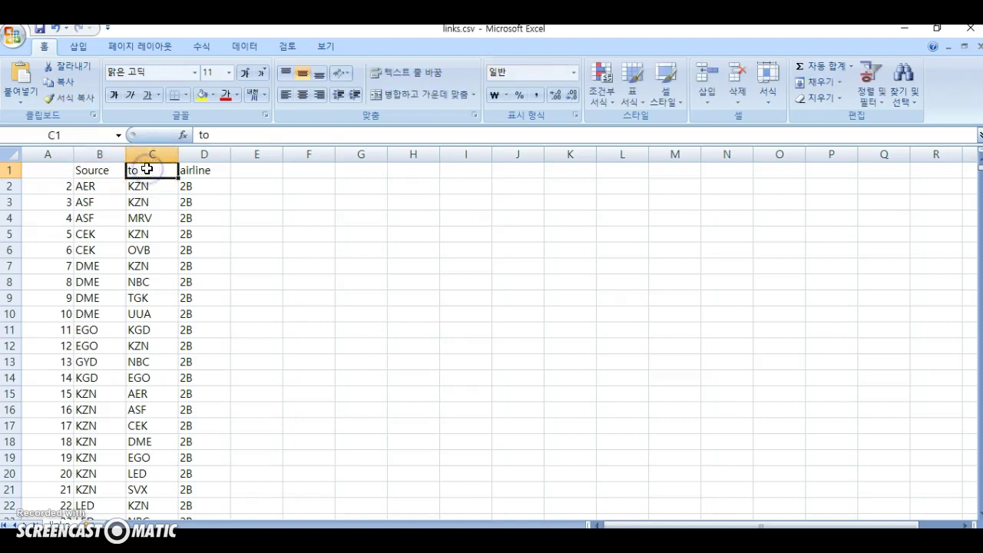
click(147, 169)
key(BackSpace)
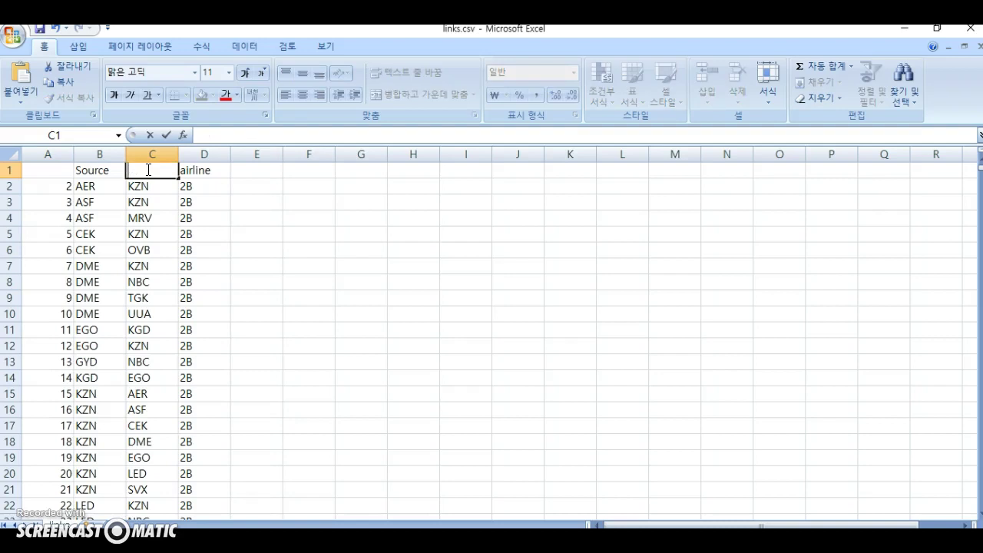
text(Target)
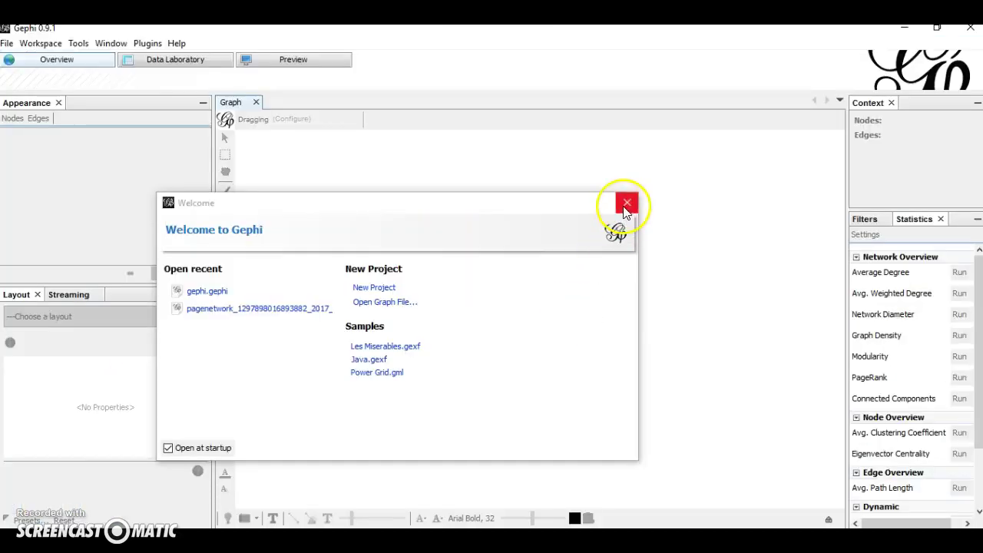
Step: Dismiss Gephi's welcome dialog, create a new project via File > New Project, and view the Data Laboratory
click(621, 205)
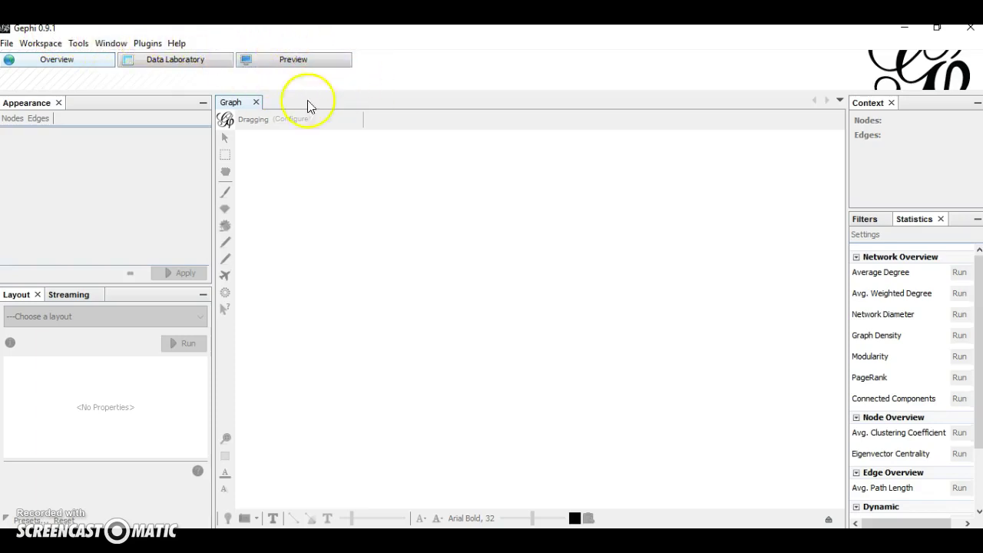
click(9, 44)
click(9, 45)
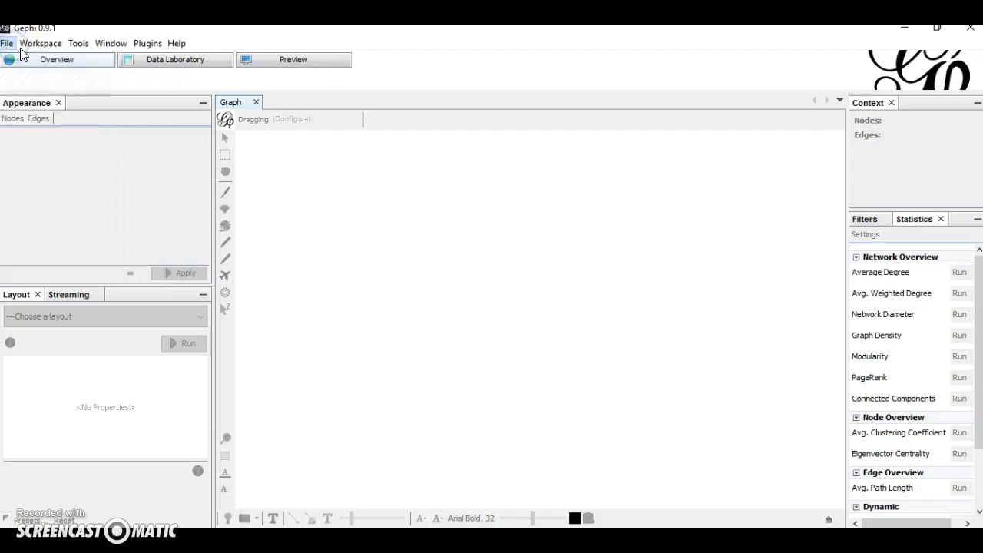
click(40, 43)
mouse_move(7, 44)
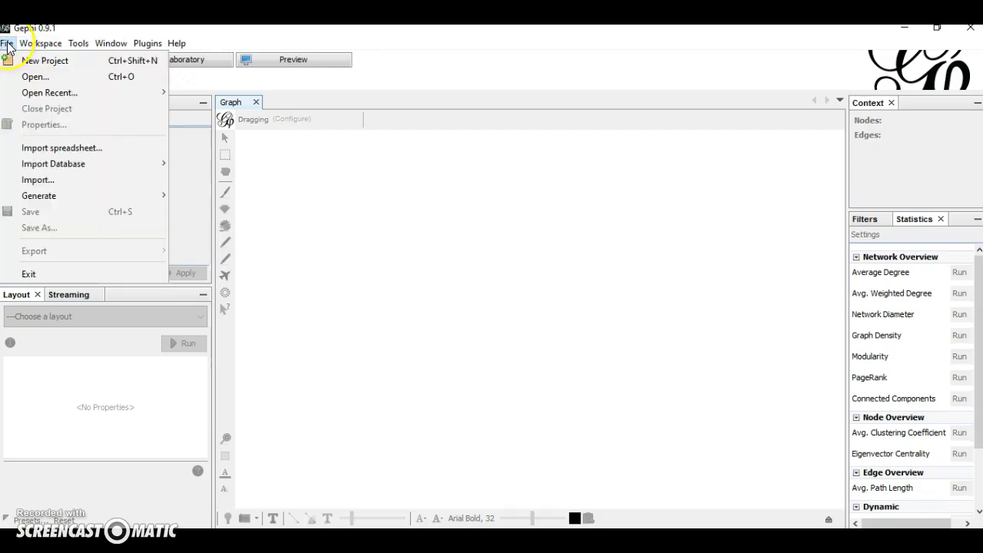
click(44, 61)
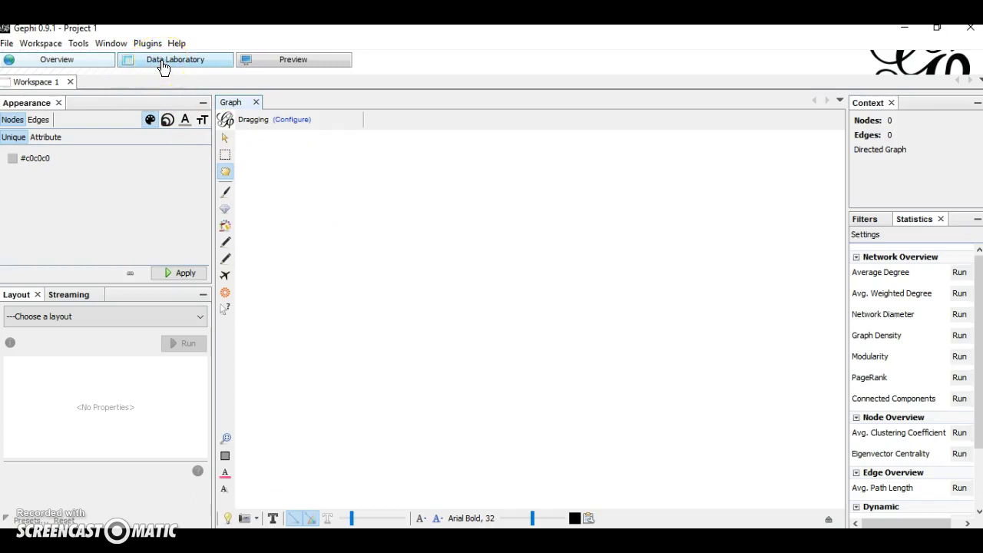
click(162, 63)
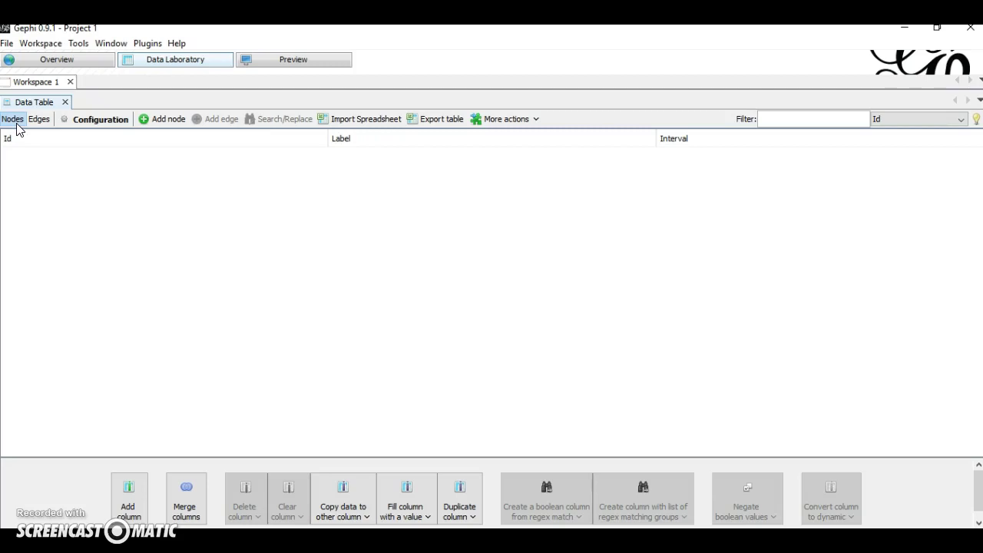
Step: Start a spreadsheet import of nodes.csv as a Nodes table
click(374, 123)
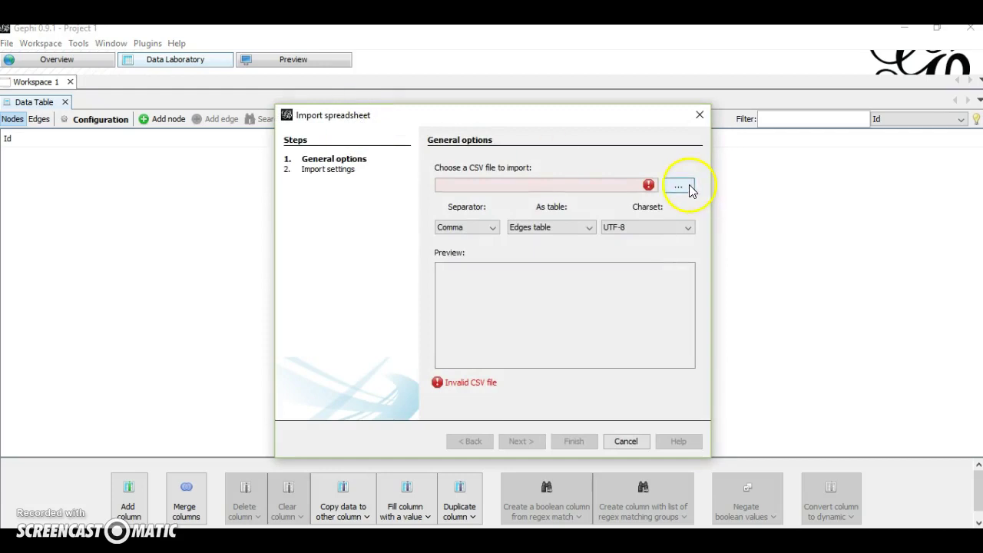
click(680, 185)
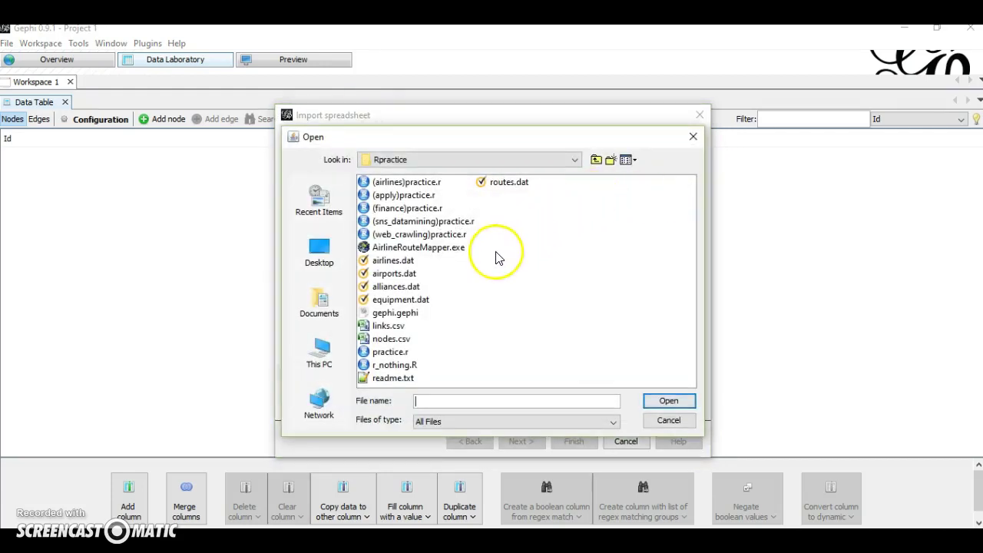
double_click(388, 339)
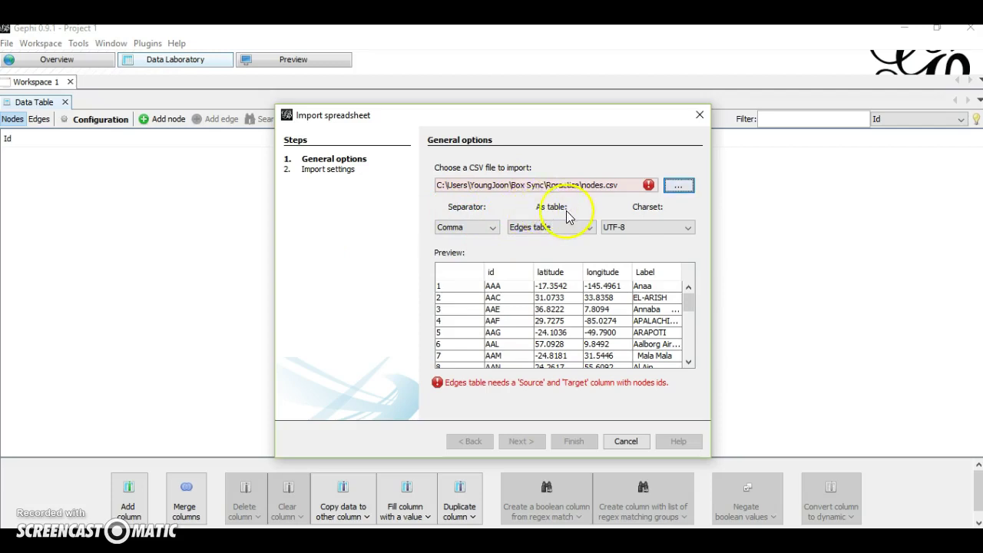
click(538, 229)
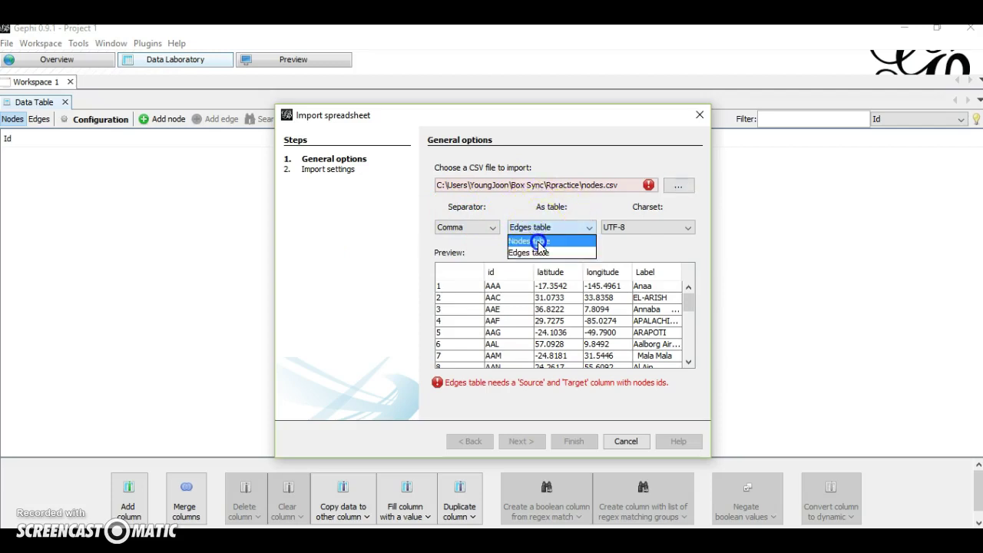
click(538, 243)
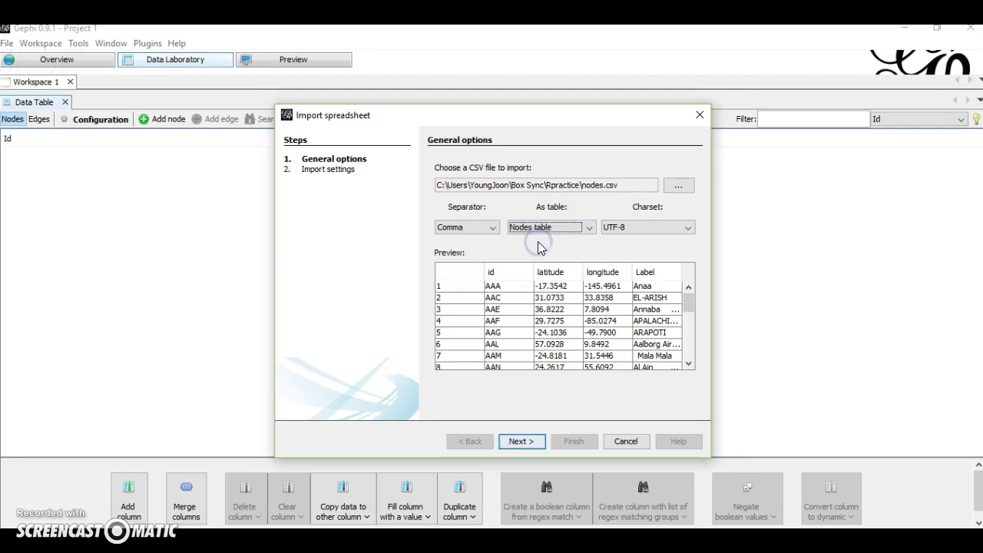
click(522, 442)
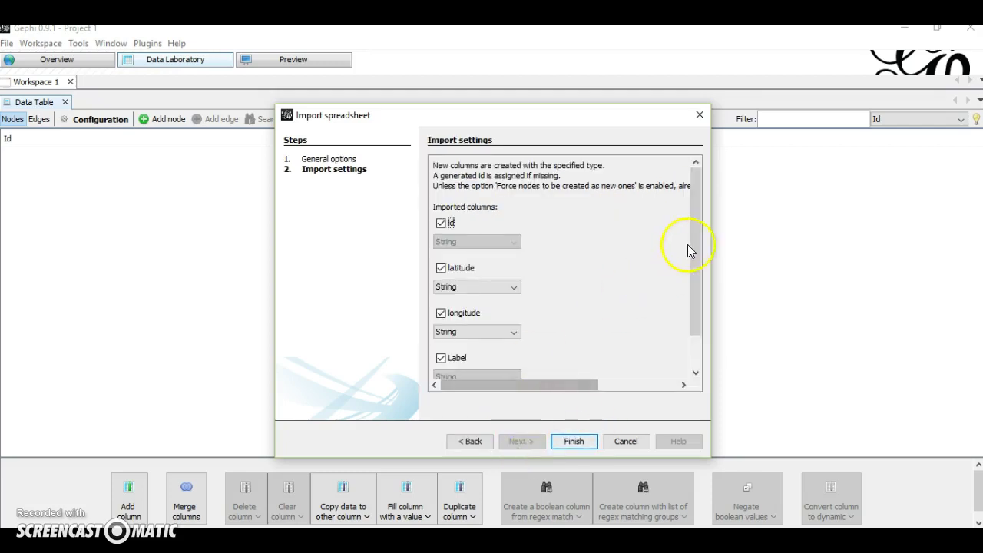
Step: Set latitude and longitude columns to Double and finish the import
drag(691, 245, 691, 279)
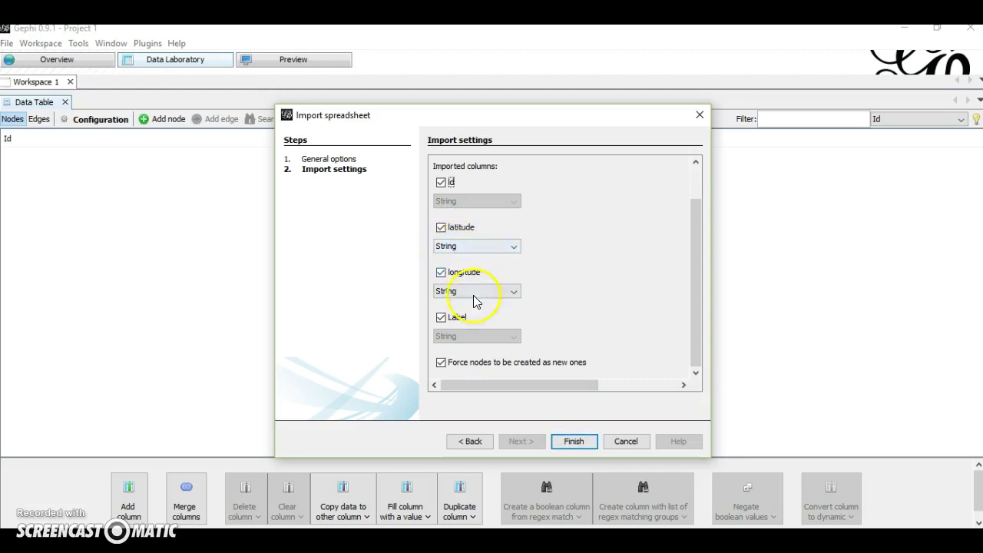
click(493, 246)
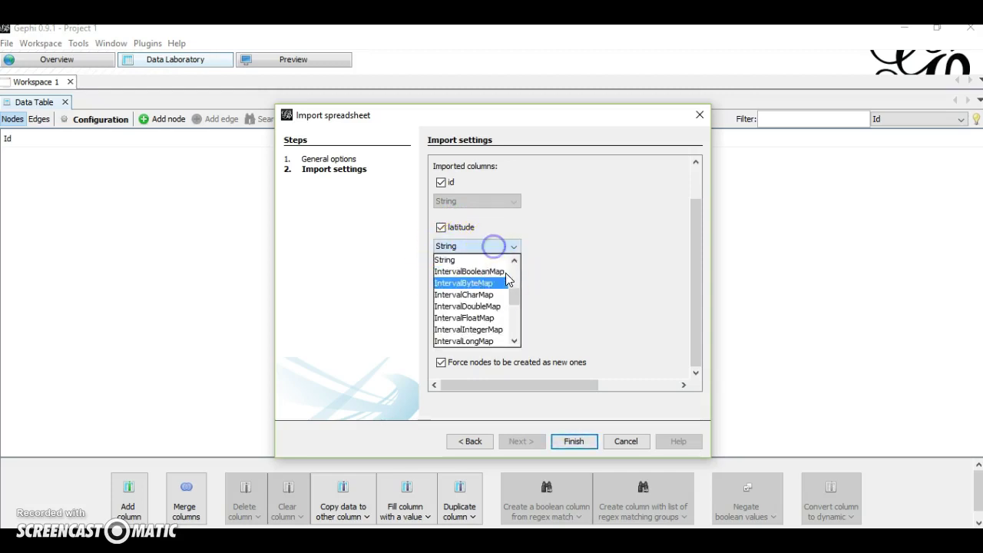
drag(507, 269, 513, 284)
click(452, 295)
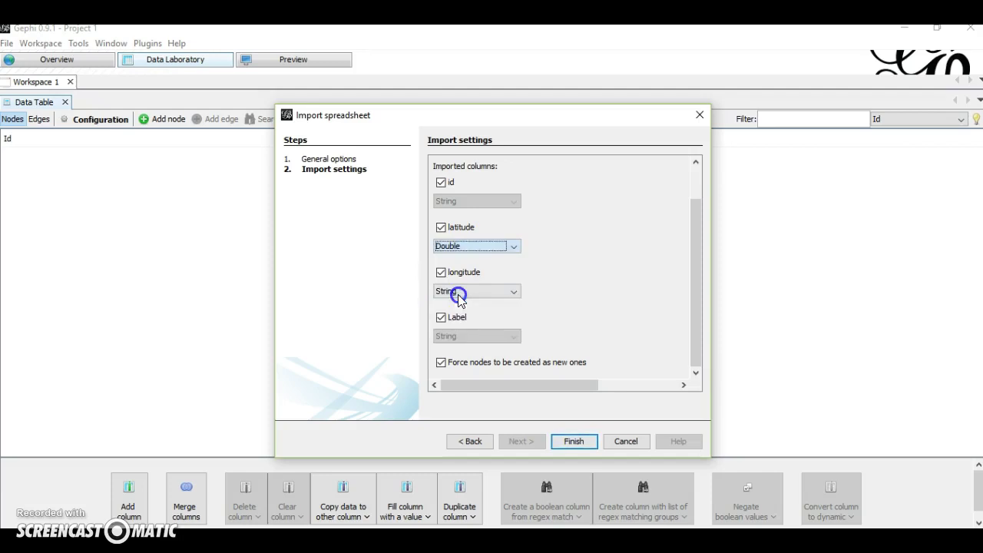
click(484, 291)
drag(513, 344, 513, 329)
click(460, 328)
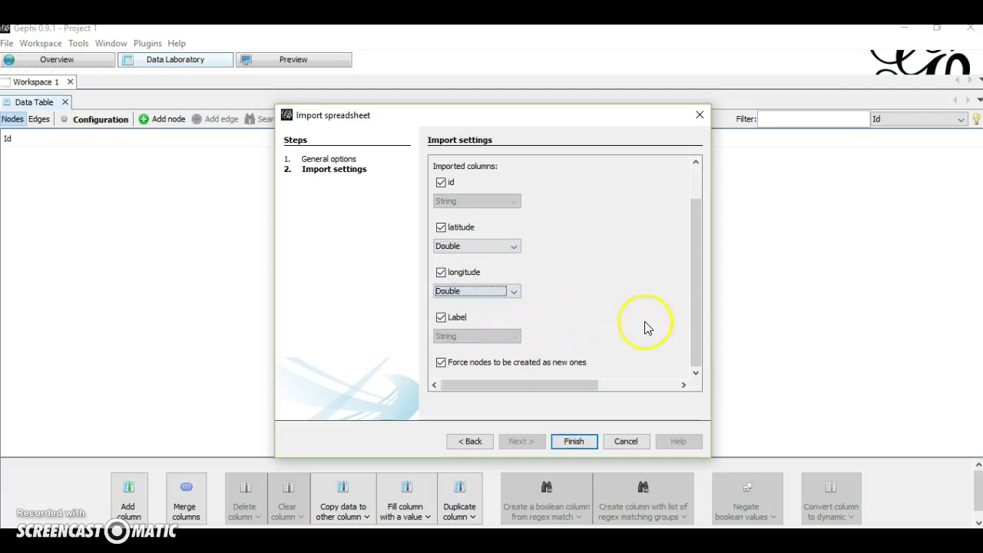
click(694, 327)
click(573, 441)
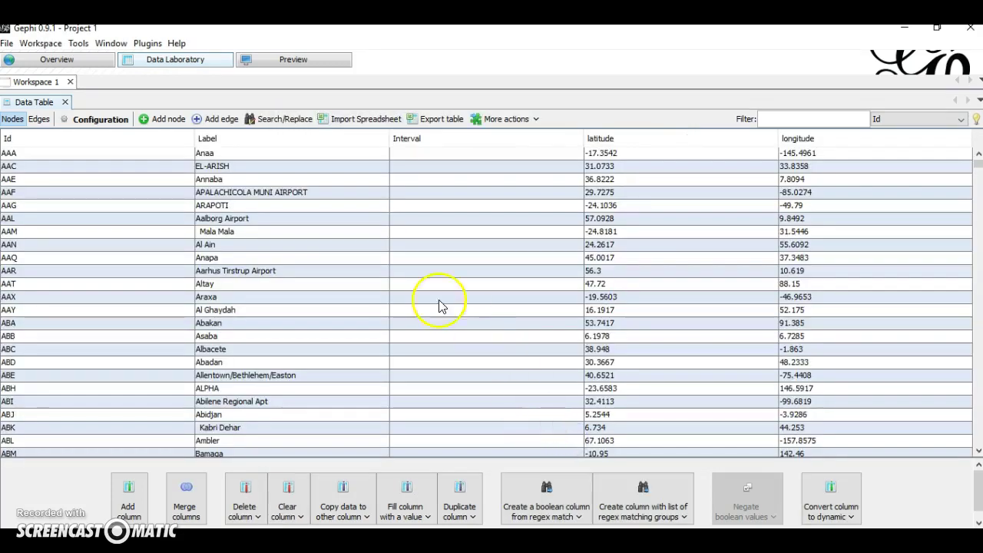
Step: From the Edges view, import links.csv as an Edges table and finish the wizard
click(38, 120)
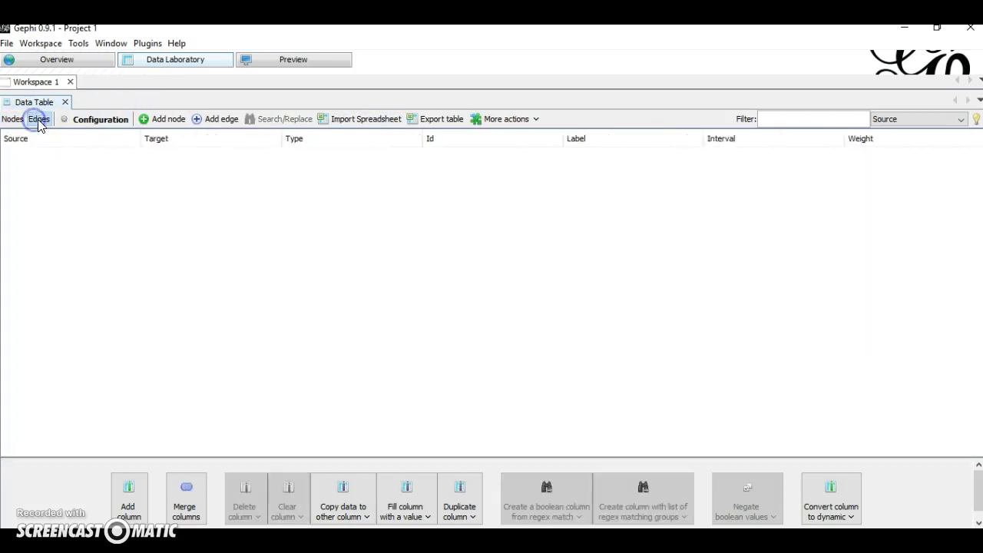
click(343, 125)
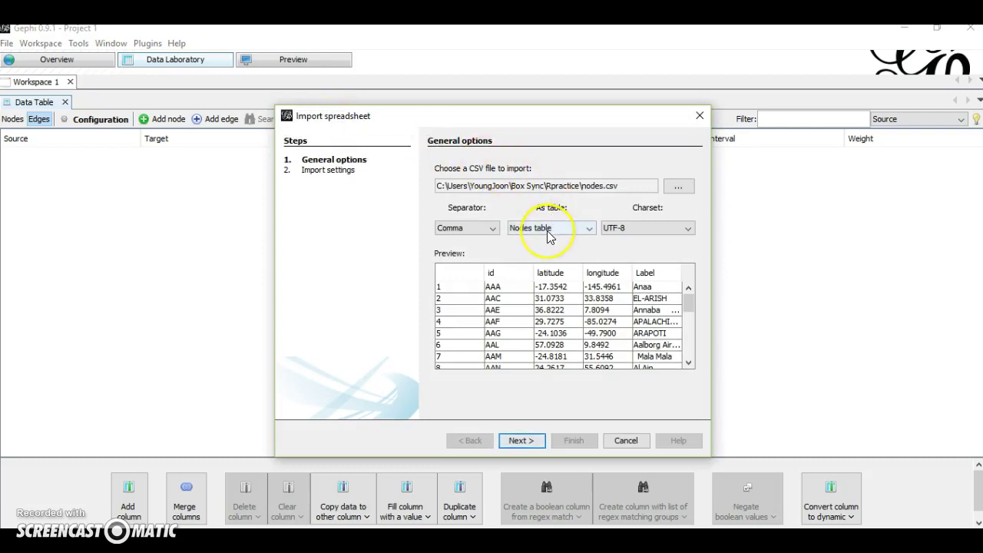
click(547, 229)
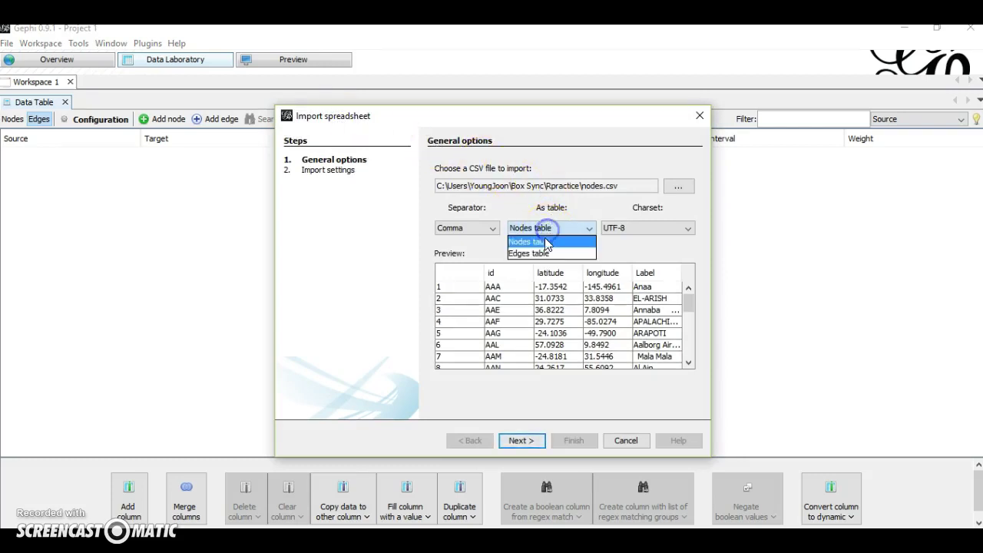
click(538, 253)
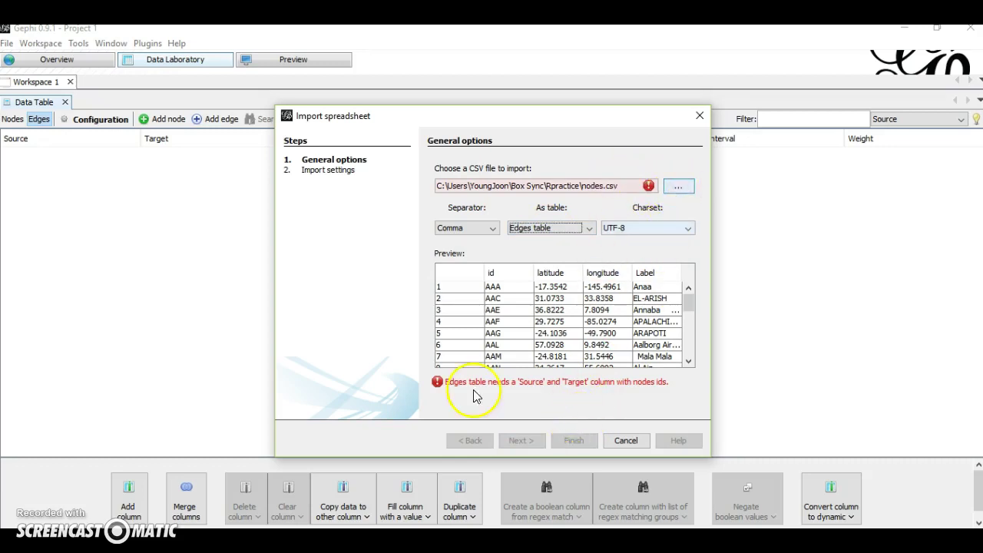
click(678, 185)
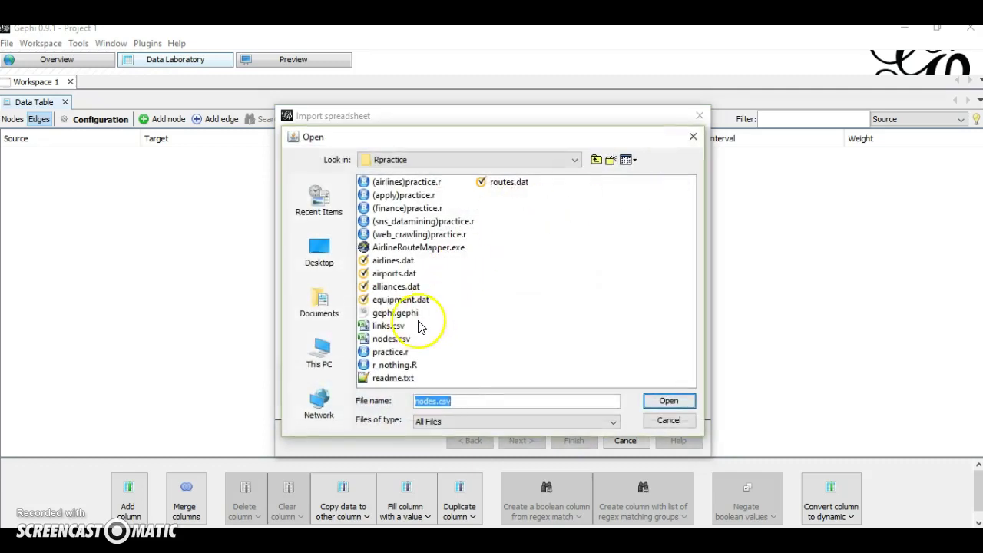
double_click(390, 325)
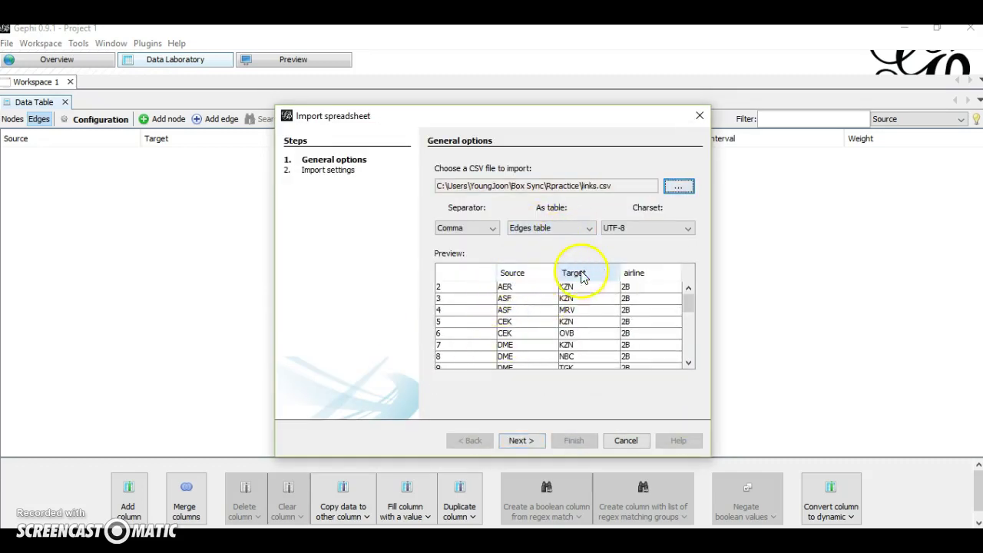
click(527, 444)
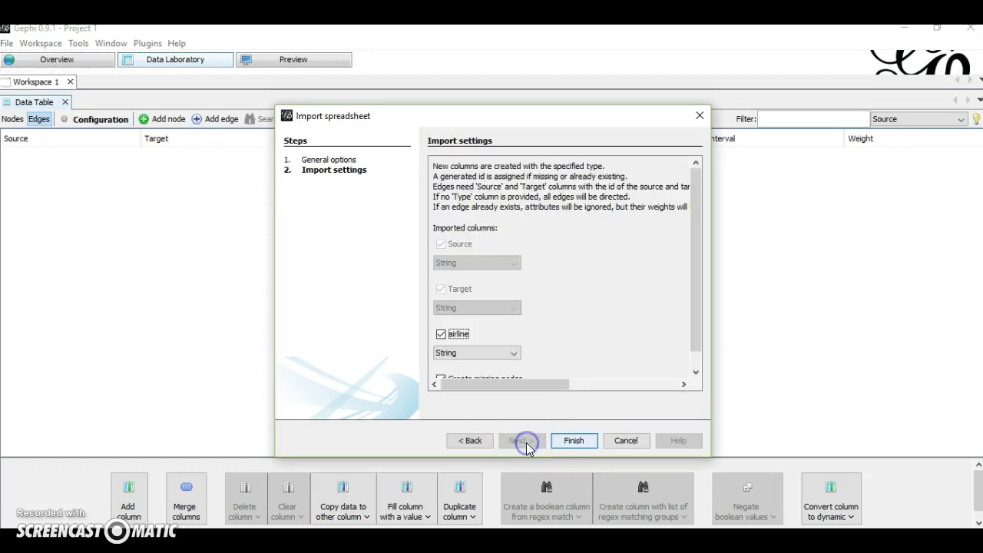
drag(695, 270, 698, 310)
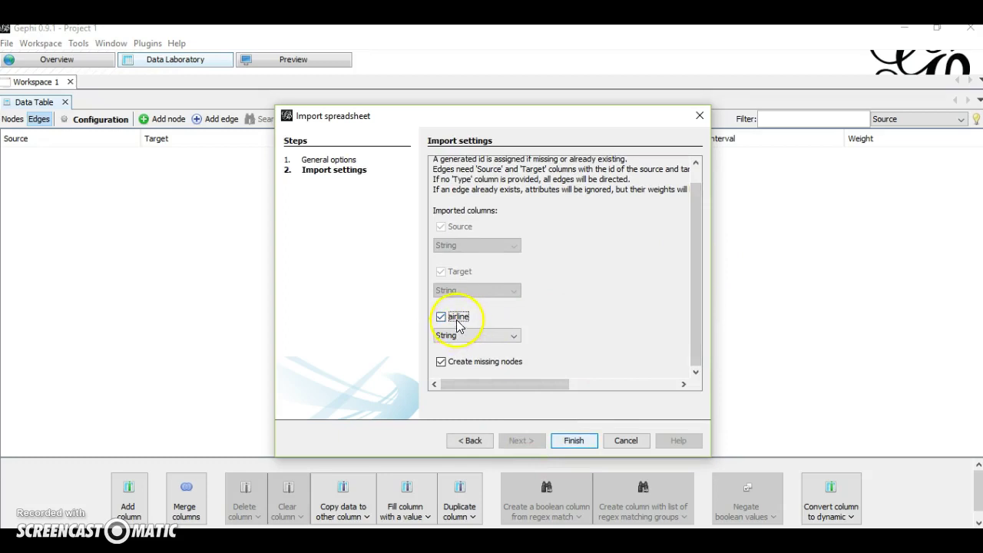
click(574, 441)
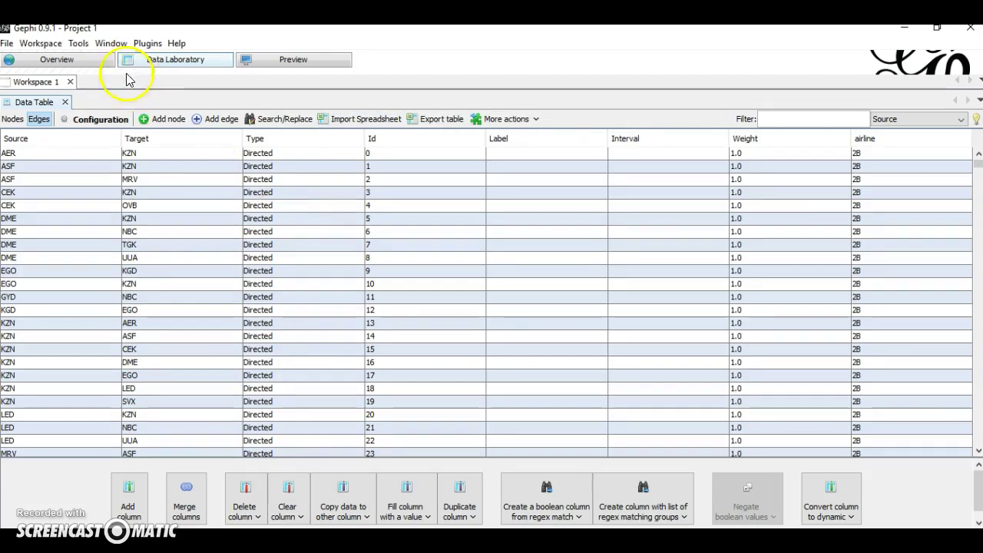
Step: Run the ForceAtlas 2 layout from the Overview and zoom around to watch the network spread
click(60, 66)
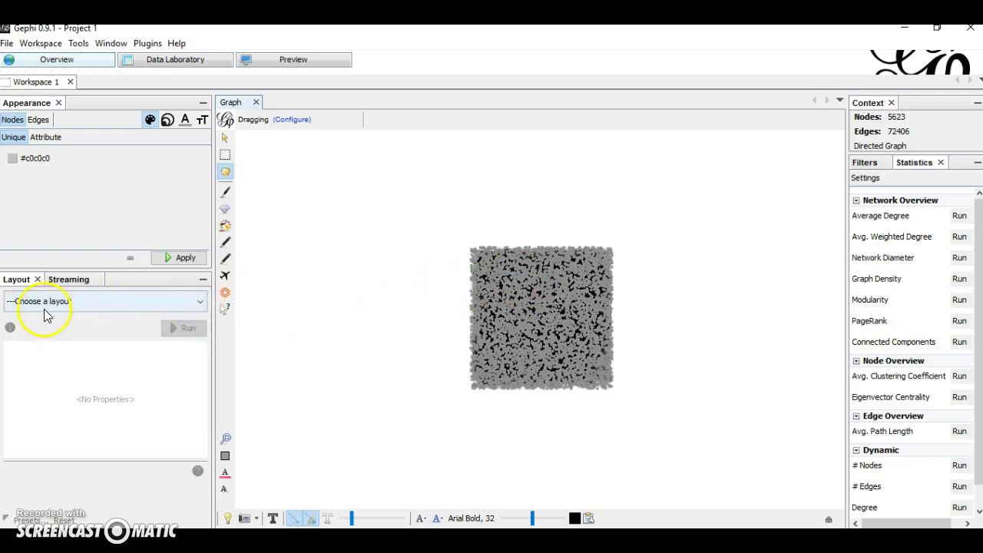
click(159, 305)
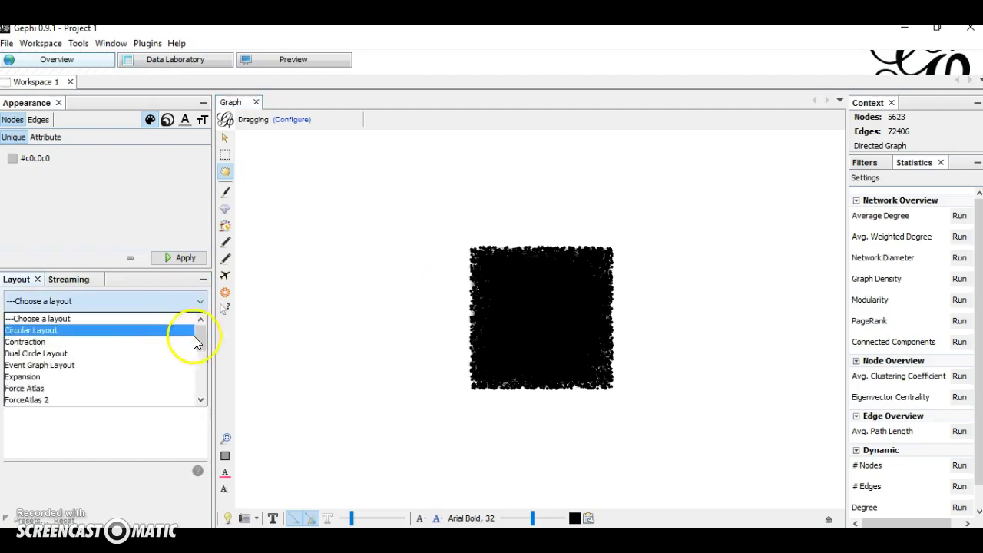
mouse_move(194, 343)
mouse_down()
mouse_move(195, 377)
mouse_move(196, 353)
mouse_up()
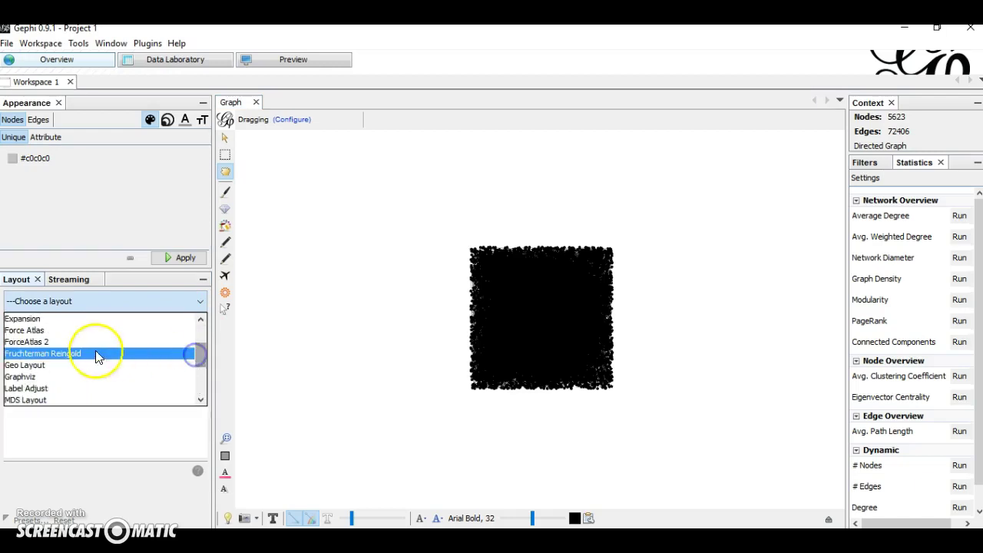
click(36, 344)
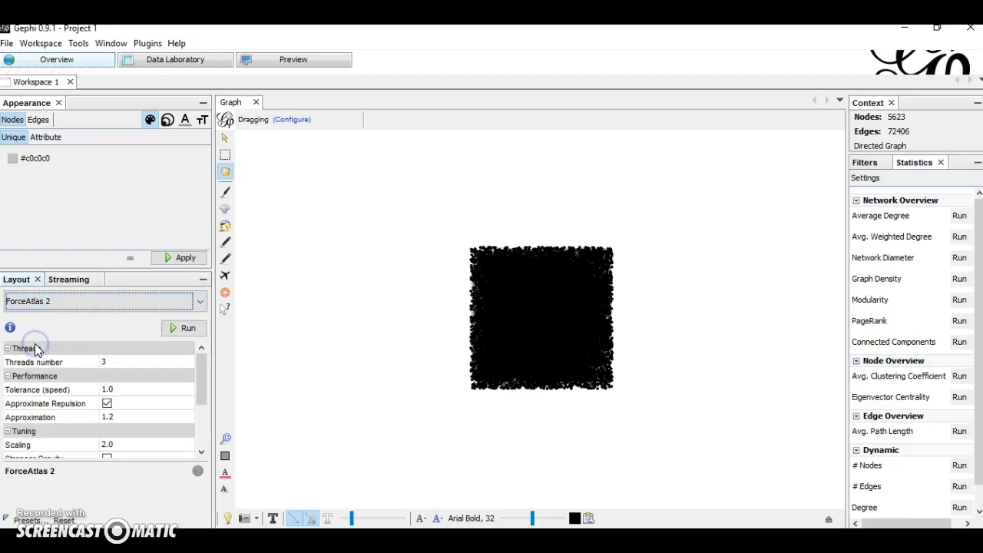
click(174, 331)
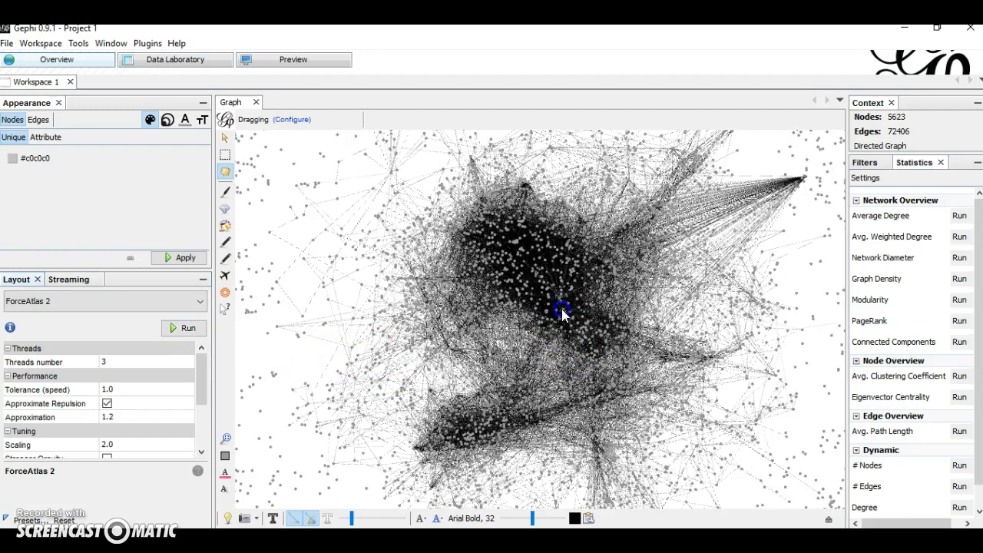
scroll(536, 319, up, 2)
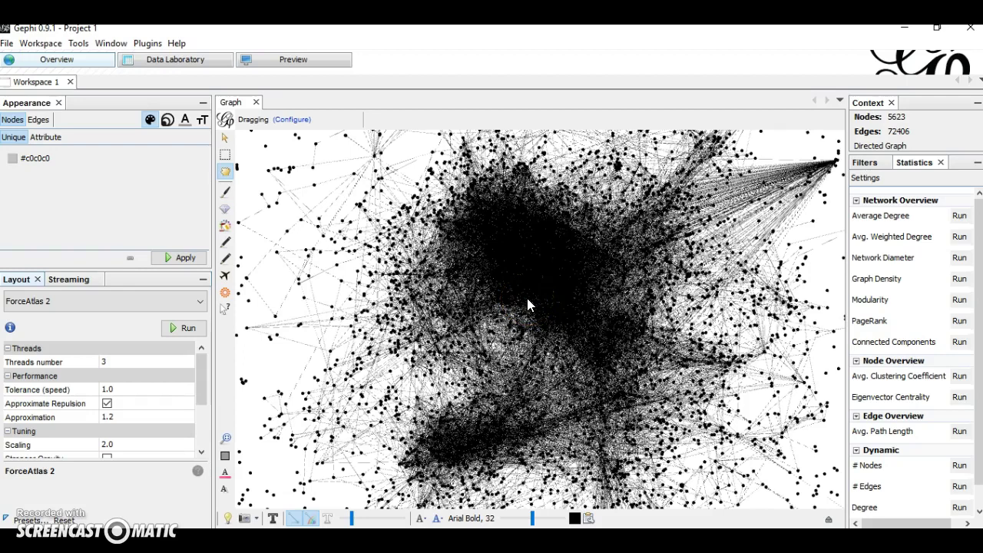
scroll(528, 300, down, 5)
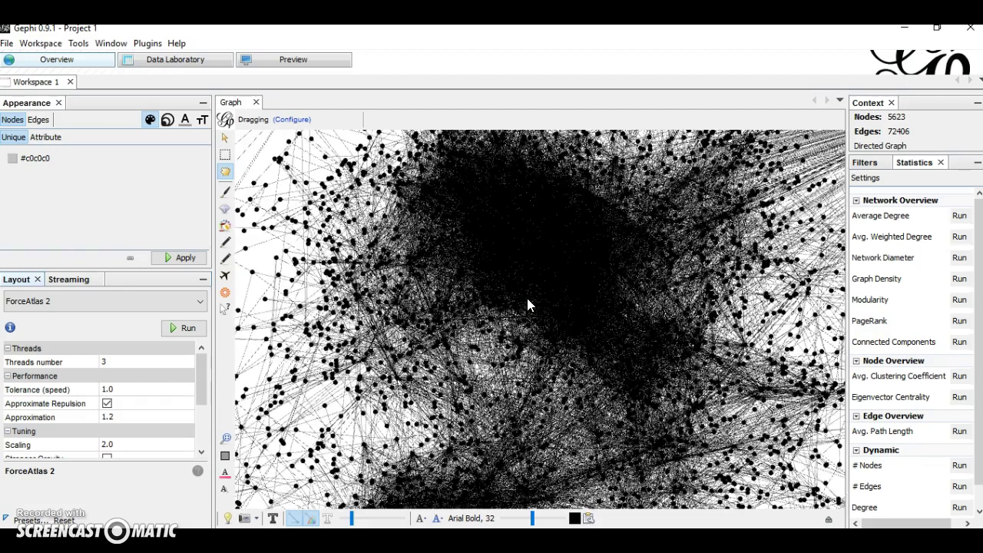
scroll(527, 305, up, 3)
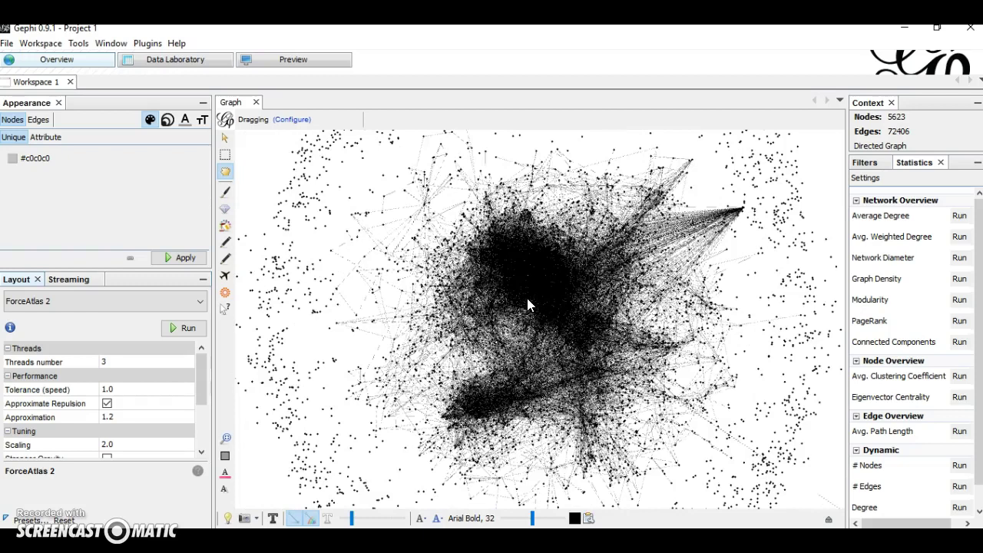
scroll(527, 305, down, 3)
scroll(527, 304, up, 2)
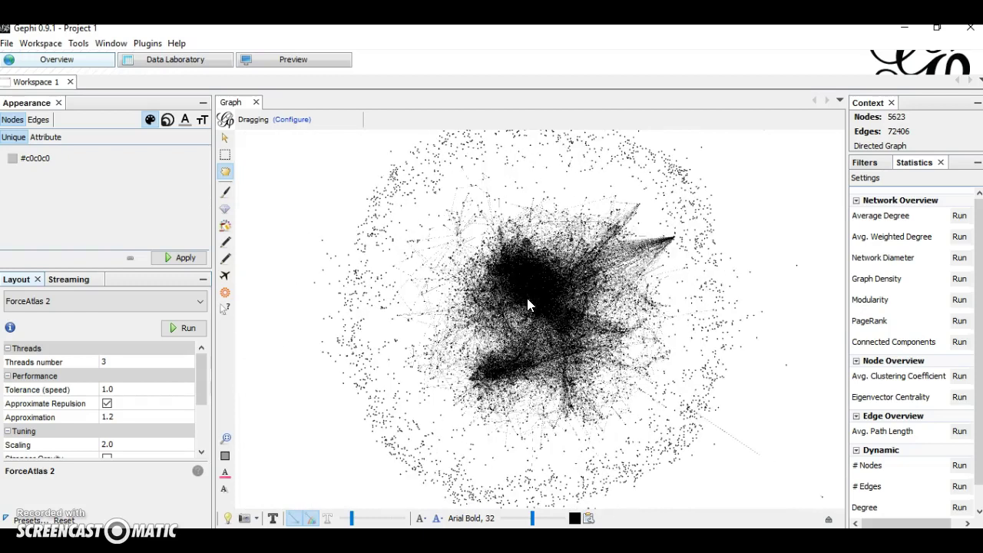
scroll(527, 304, up, 1)
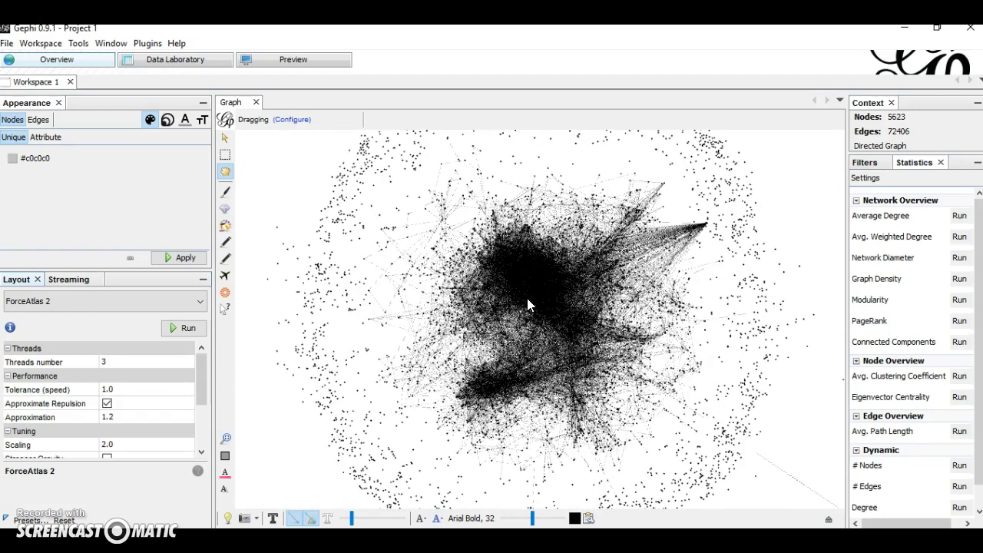
drag(527, 305, 428, 227)
Step: Colour the nodes by the Degree attribute with a green gradient and apply it
click(11, 122)
click(12, 121)
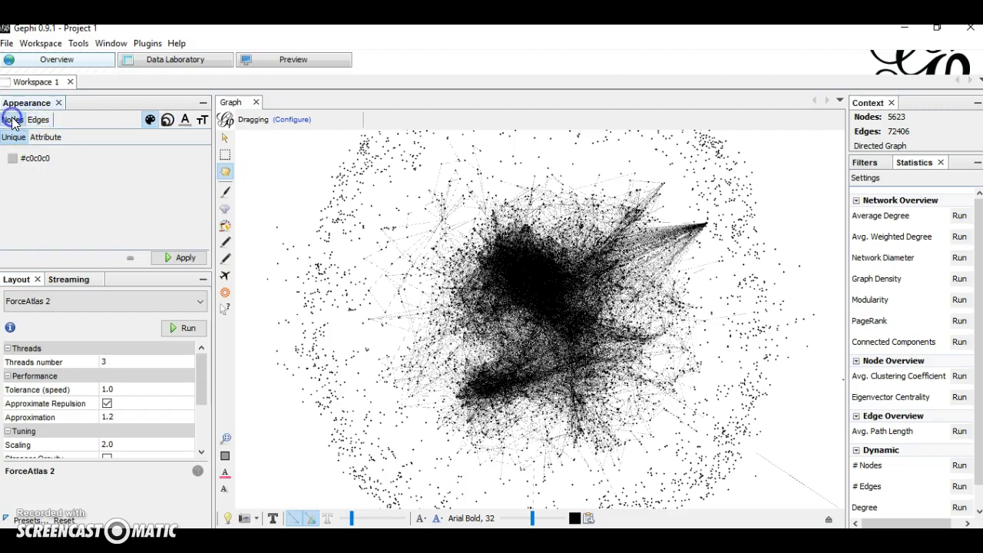
click(46, 139)
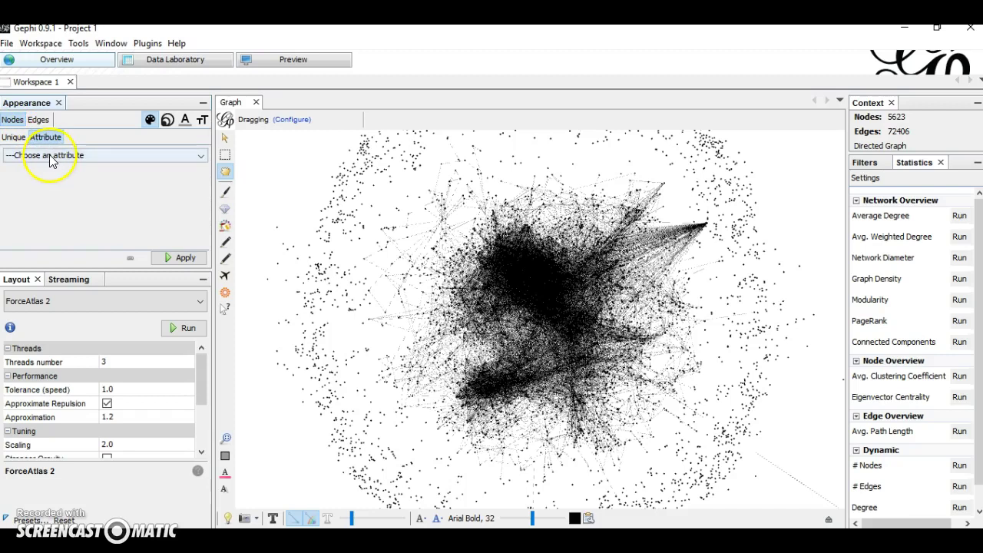
click(51, 159)
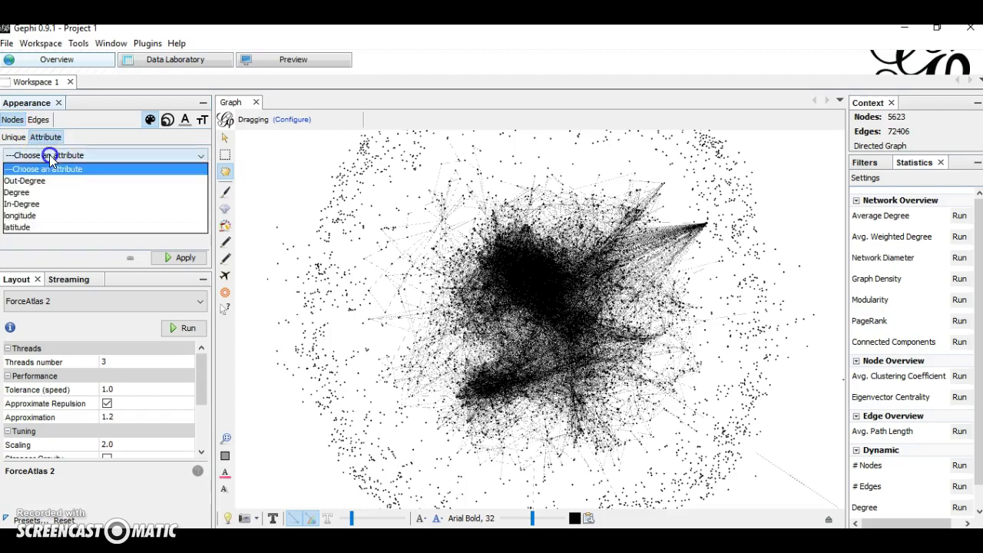
click(39, 194)
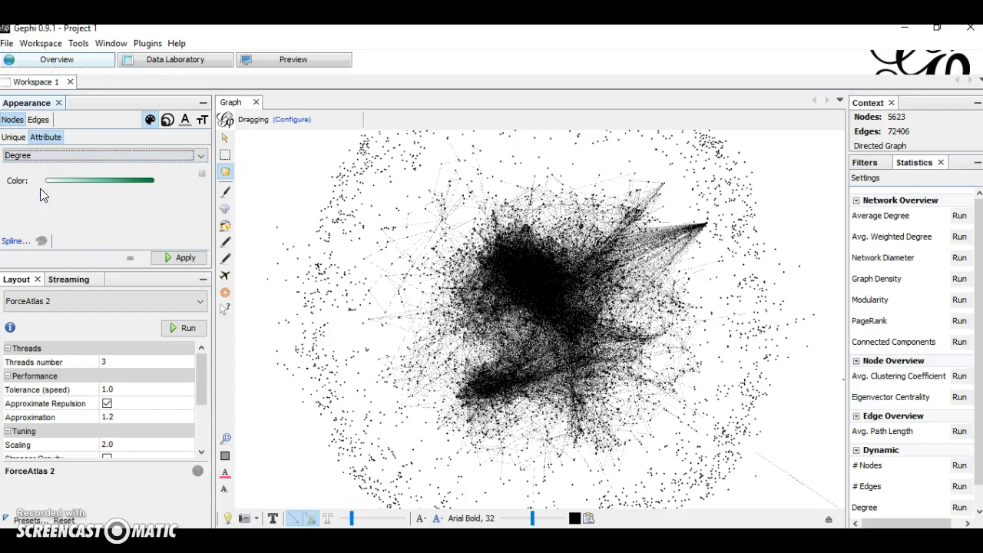
drag(54, 186, 124, 183)
right_click(198, 176)
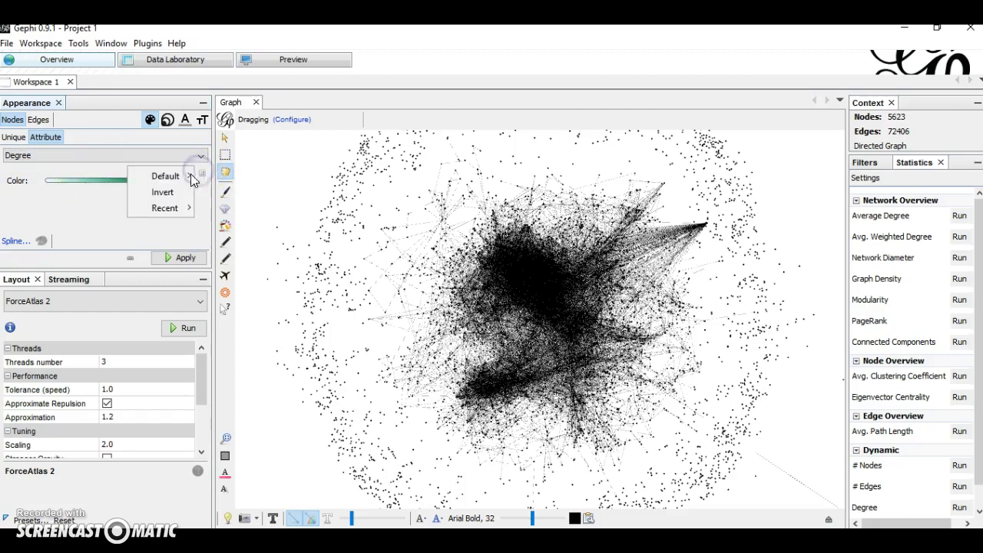
mouse_move(183, 173)
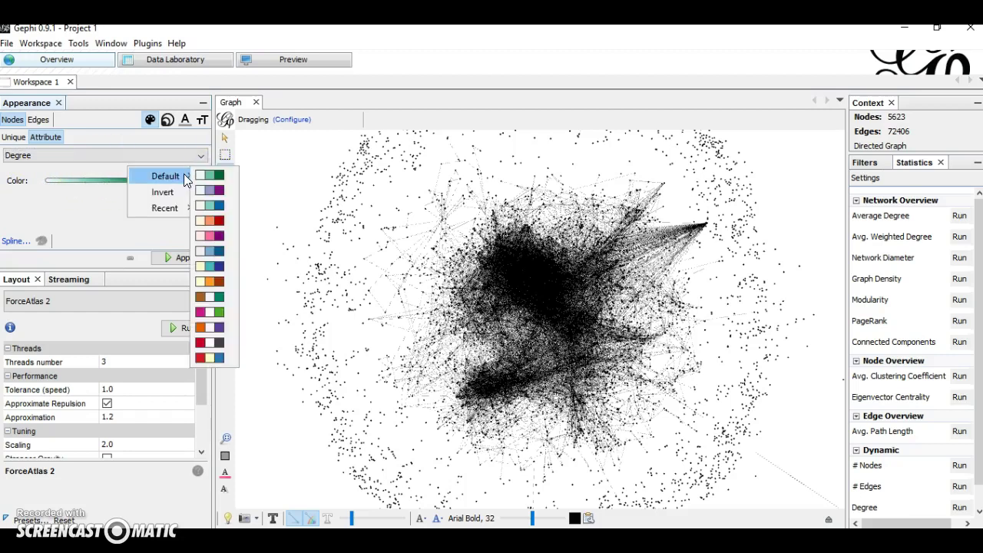
click(85, 201)
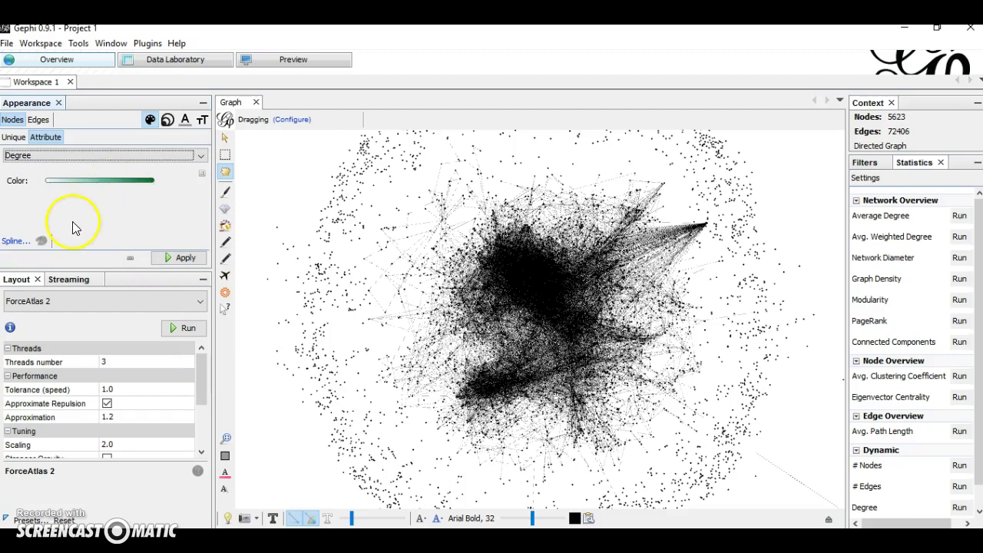
click(172, 259)
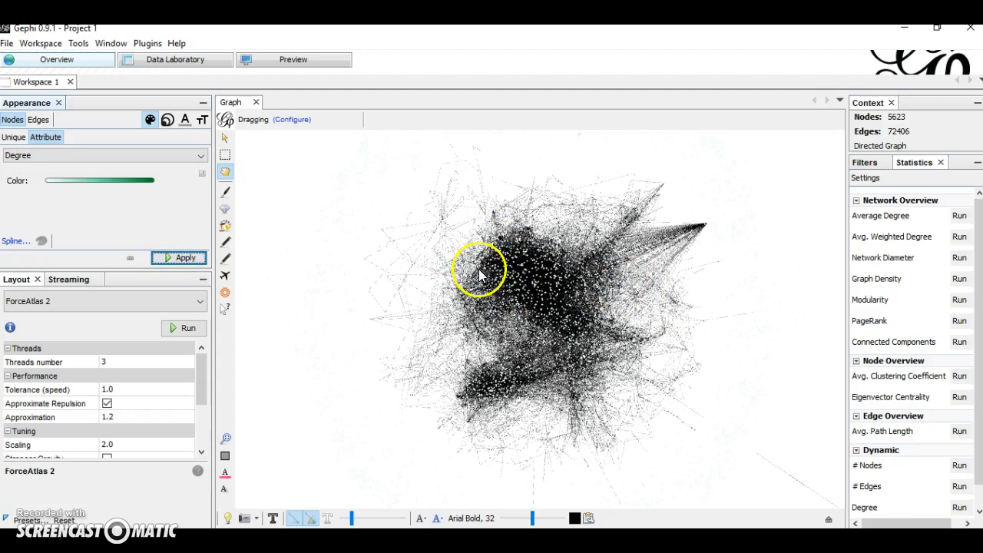
Step: Zoom in, drag nodes at the cluster edge, and zoom back out to the whole graph
scroll(479, 269, up, 5)
scroll(479, 269, up, 5)
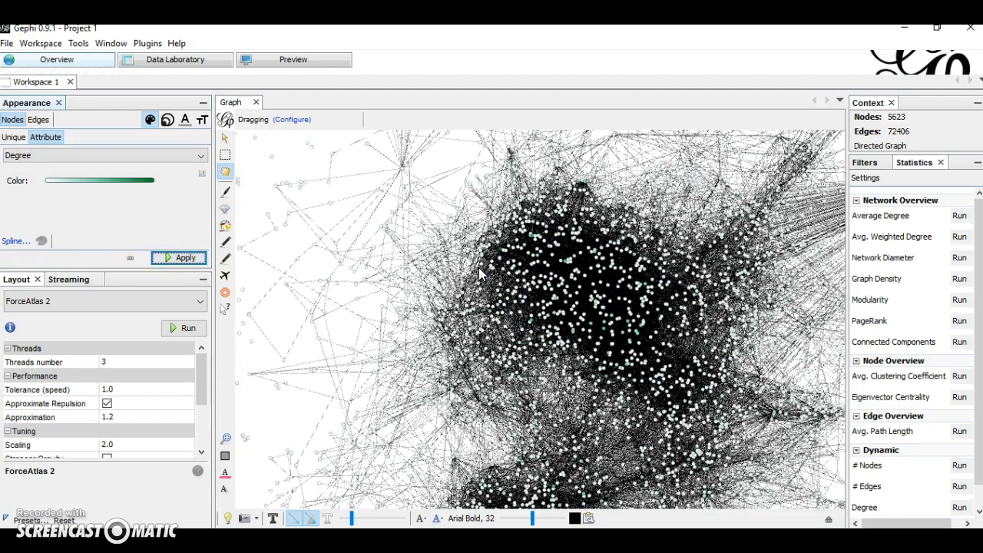
scroll(481, 266, up, 3)
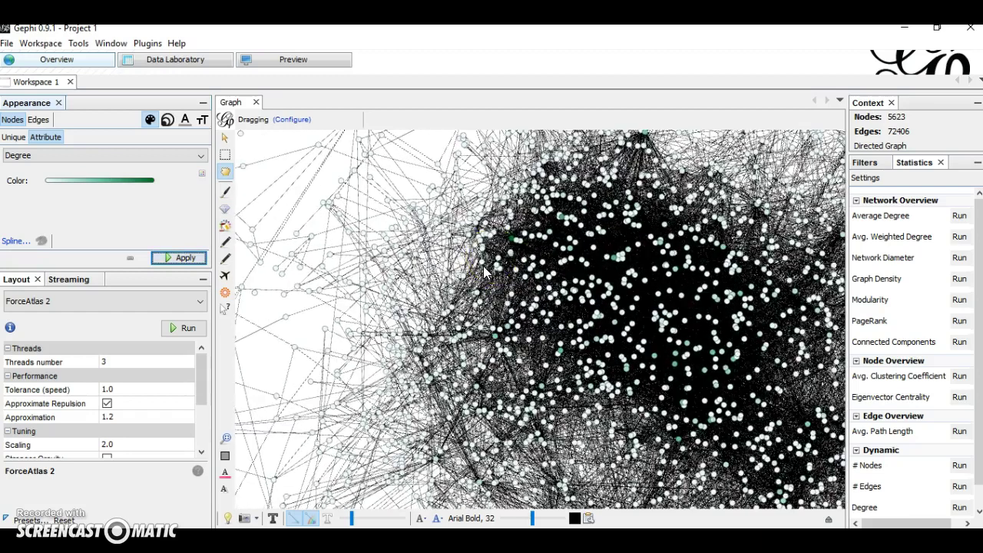
click(507, 242)
drag(507, 241, 207, 189)
scroll(547, 243, down, 3)
scroll(547, 243, down, 2)
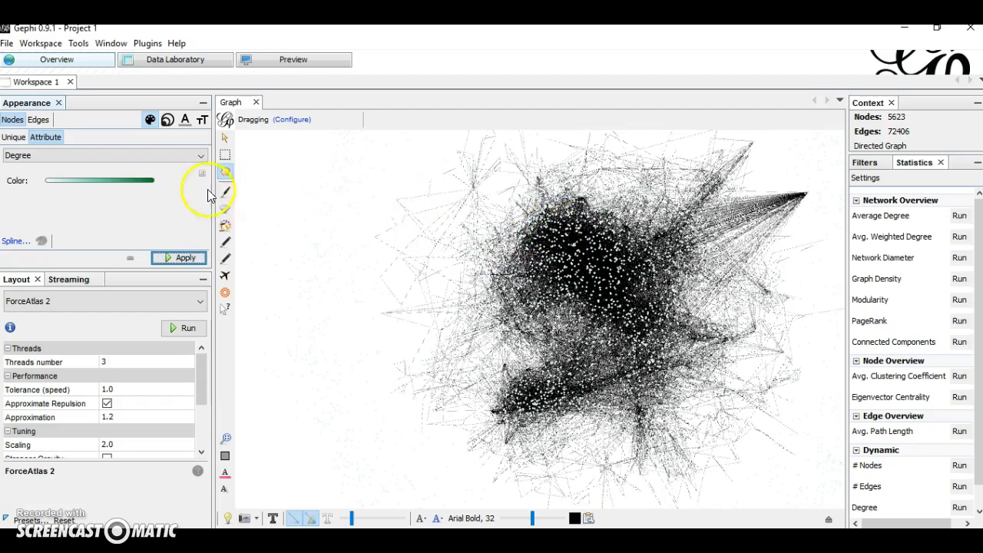
Step: Size the nodes by Degree from 5 to 80 and apply it
click(167, 123)
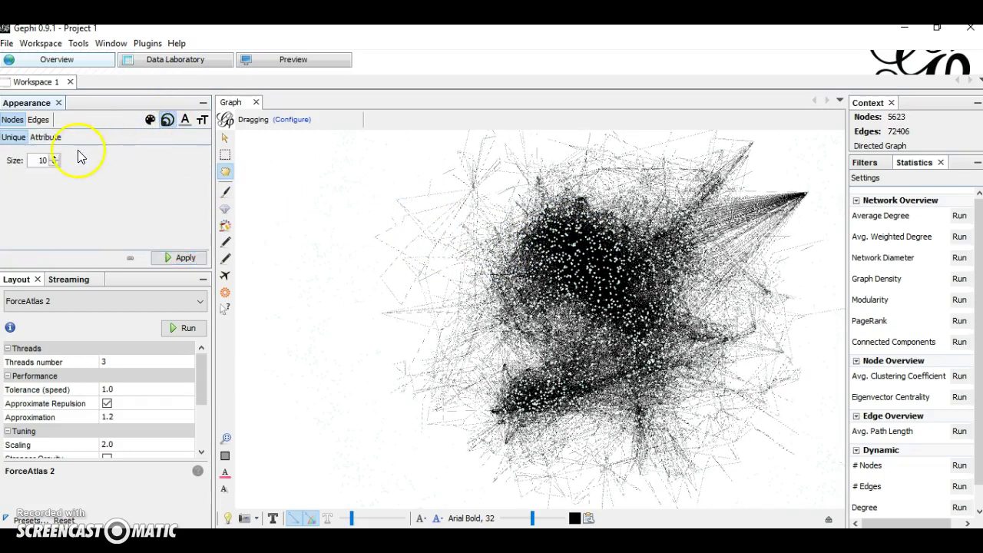
click(45, 138)
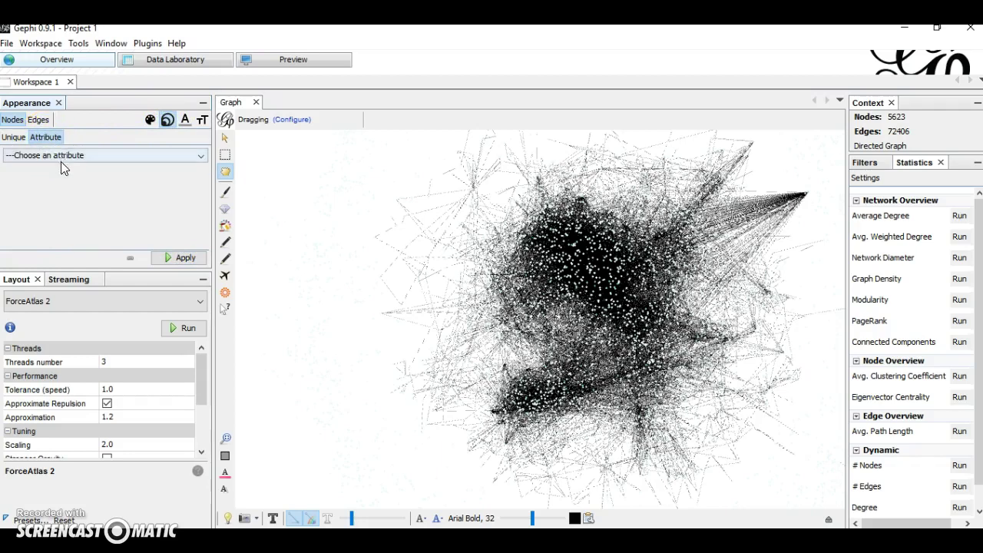
click(60, 160)
click(47, 182)
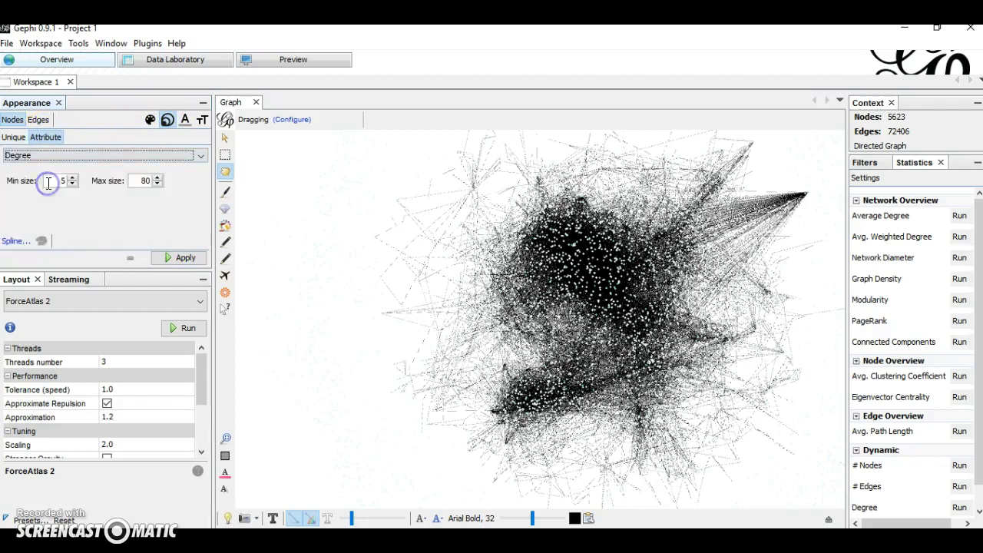
click(141, 180)
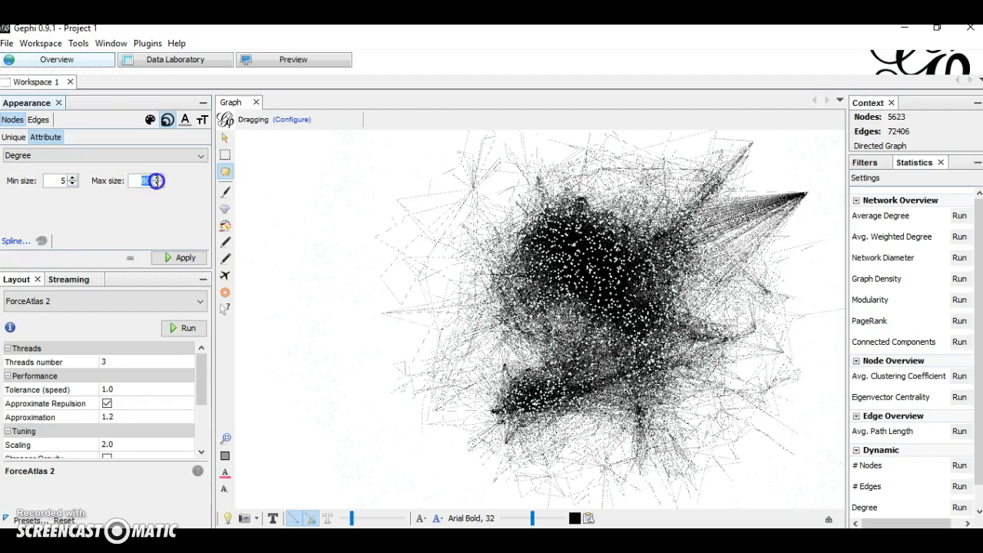
text(50)
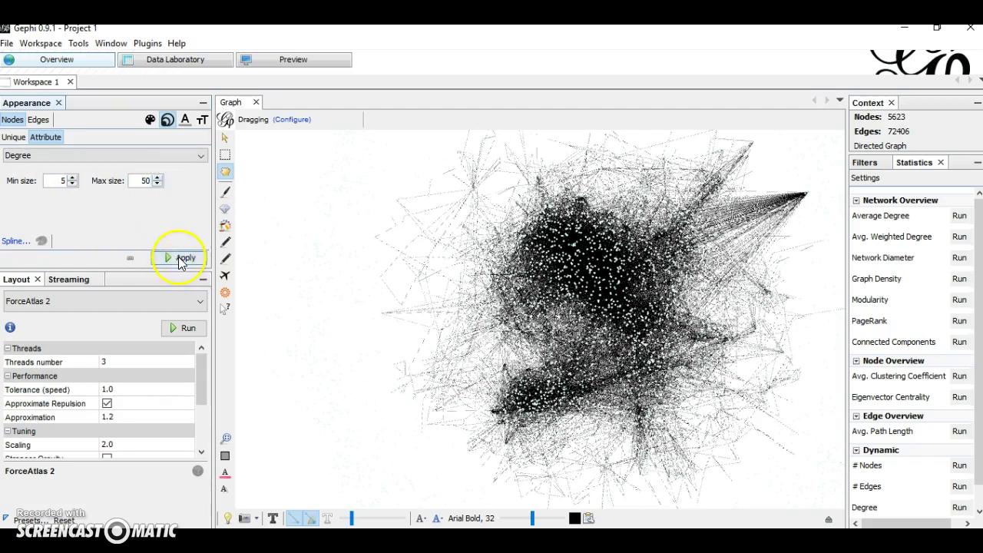
click(177, 257)
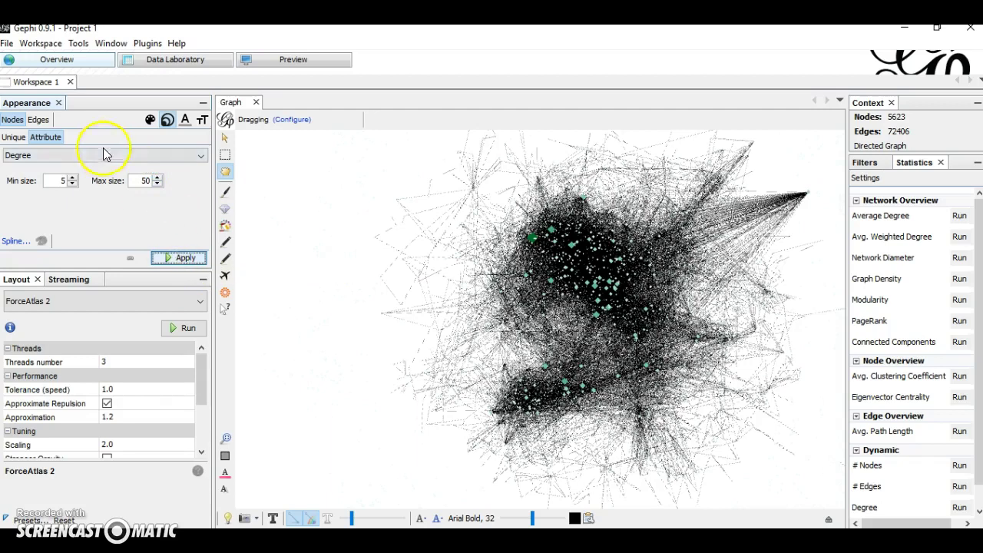
click(142, 181)
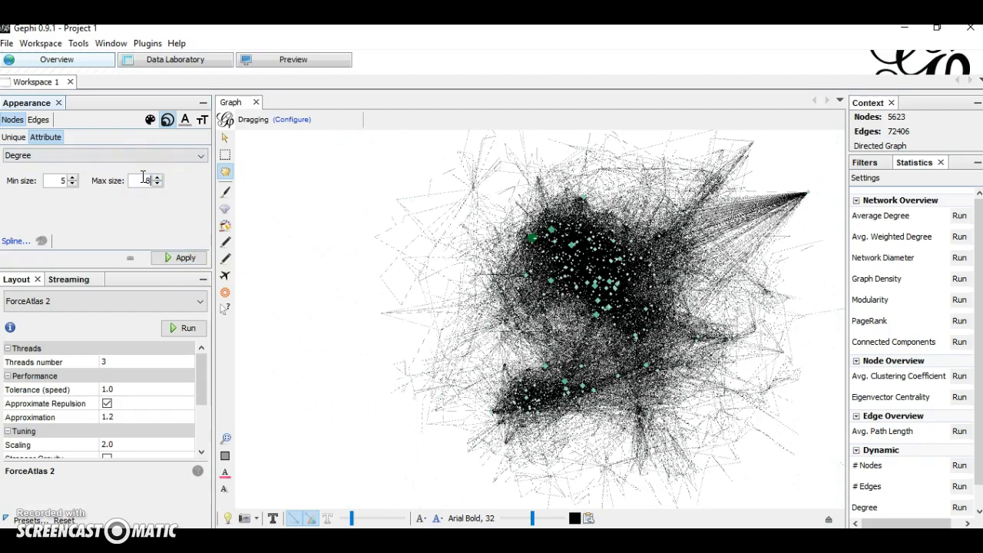
click(183, 260)
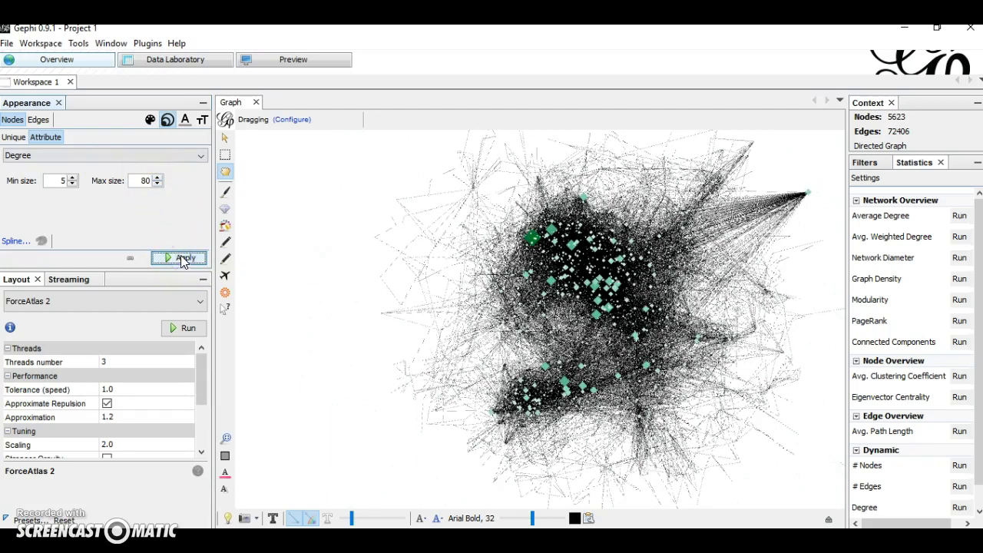
Step: Zoom in, move nodes around the hub, pan, and fit the whole network into view
scroll(562, 289, up, 1)
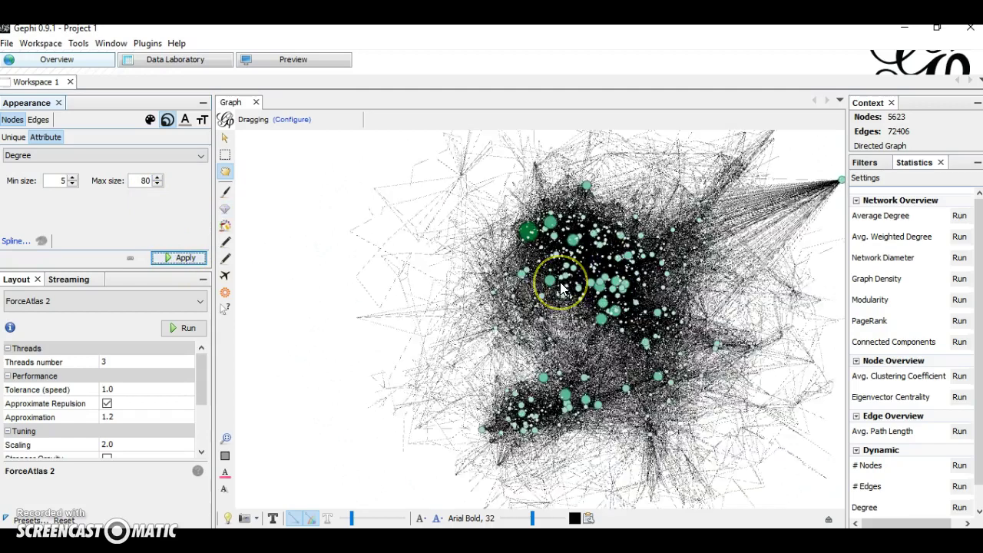
scroll(561, 288, up, 1)
scroll(562, 288, up, 2)
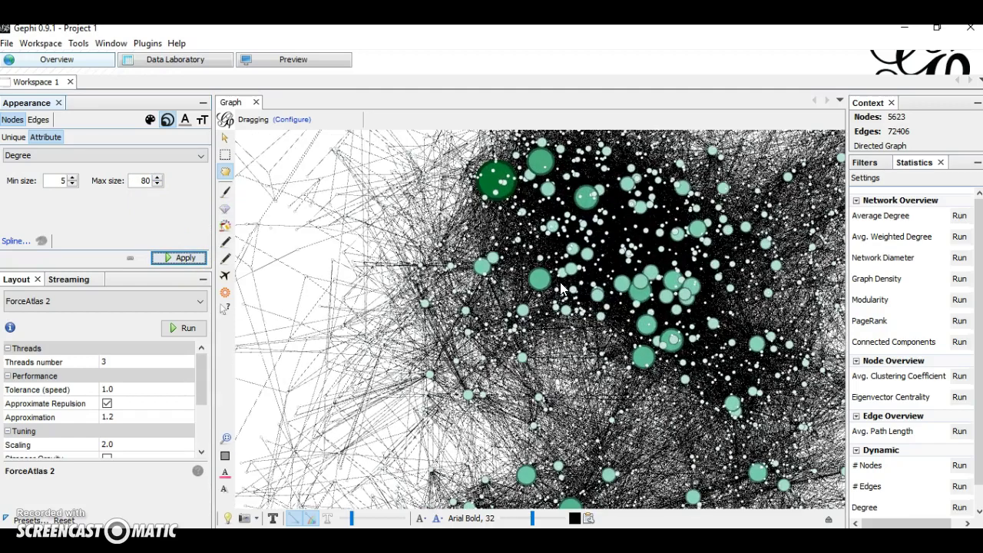
drag(561, 288, 496, 175)
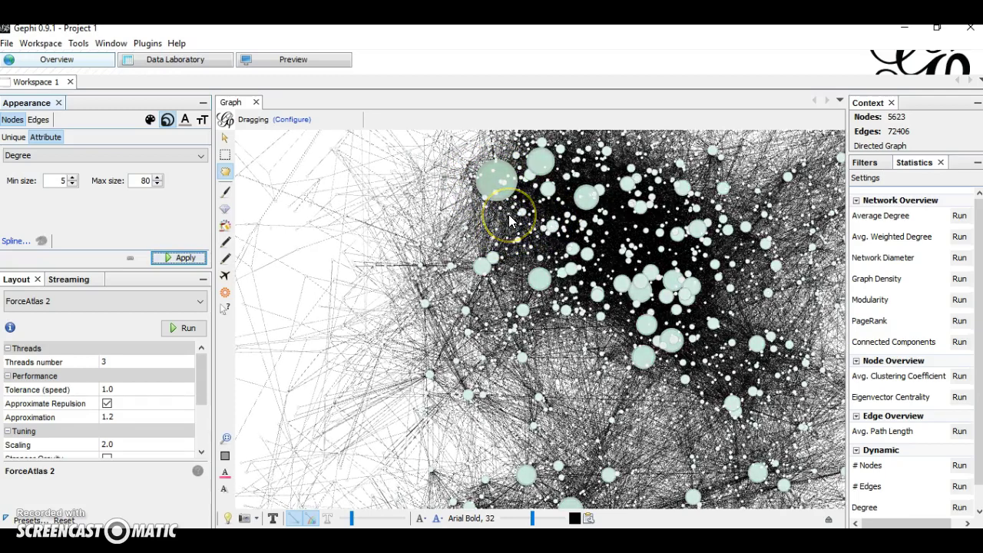
click(459, 261)
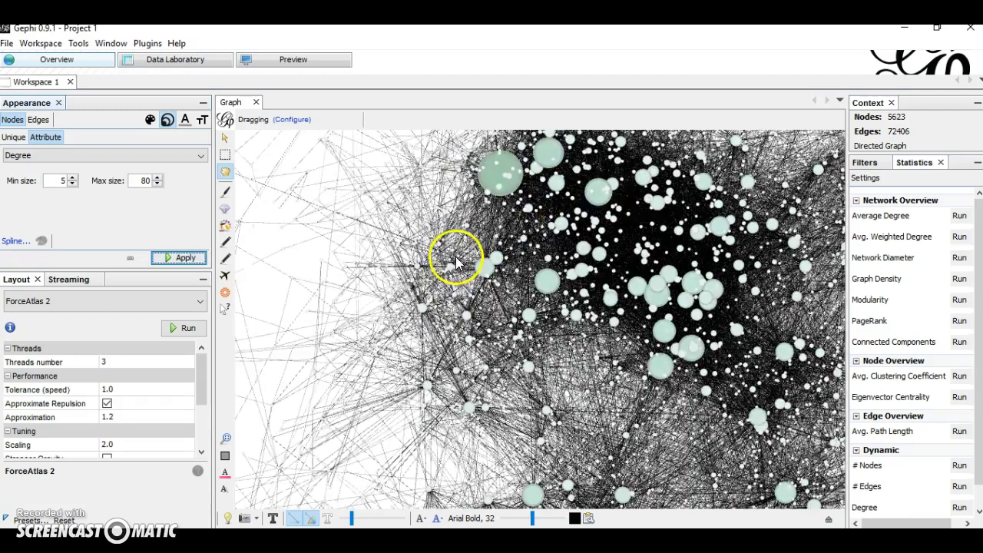
drag(460, 261, 664, 272)
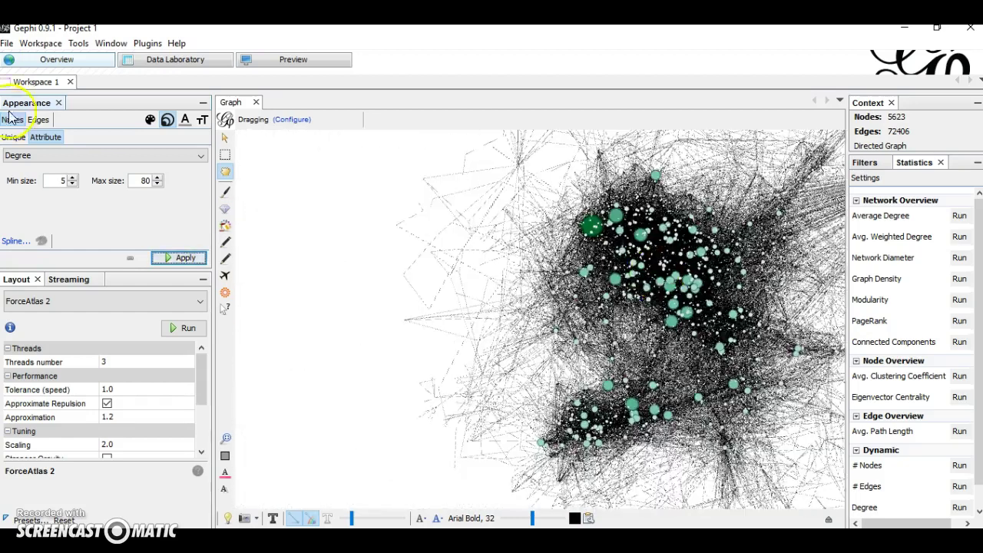
click(646, 306)
click(225, 438)
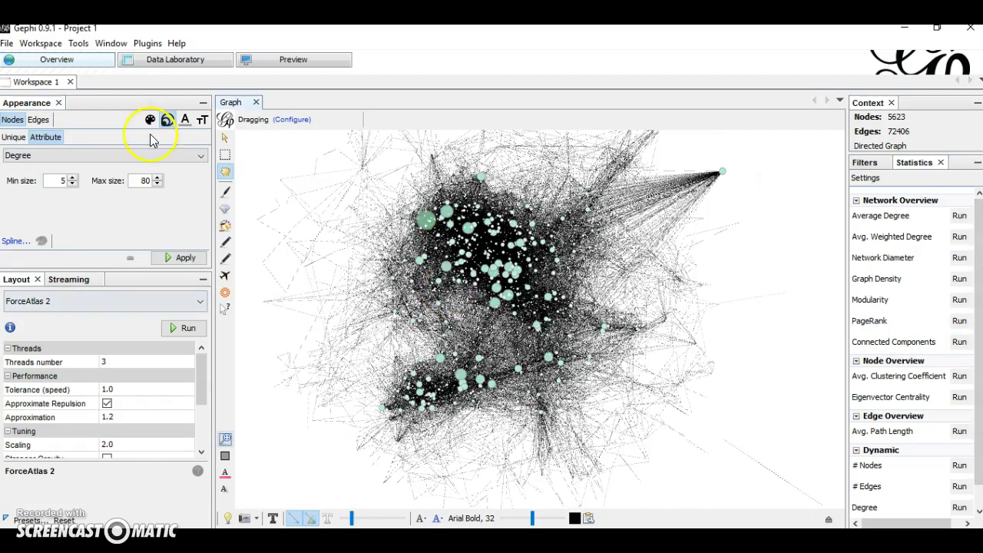
click(37, 121)
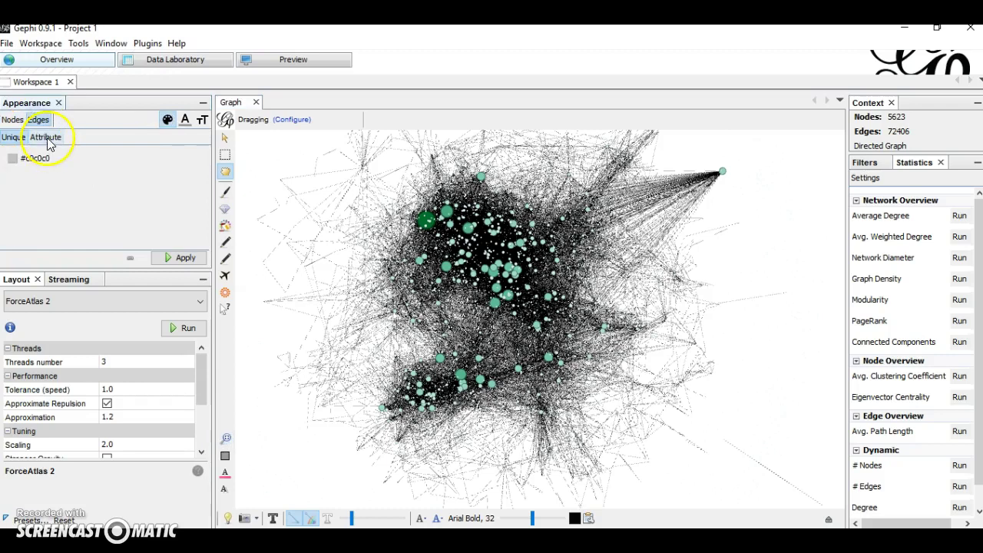
click(47, 138)
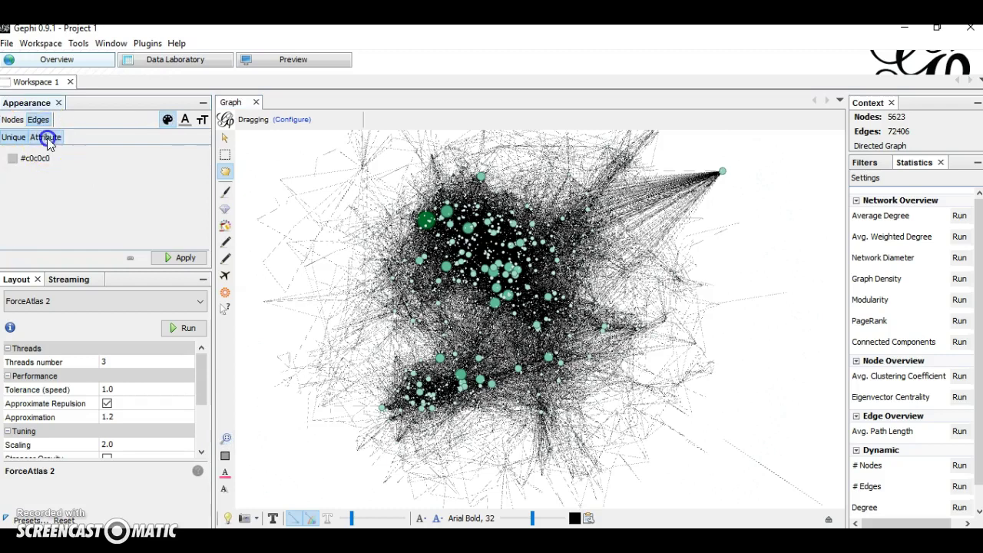
click(54, 156)
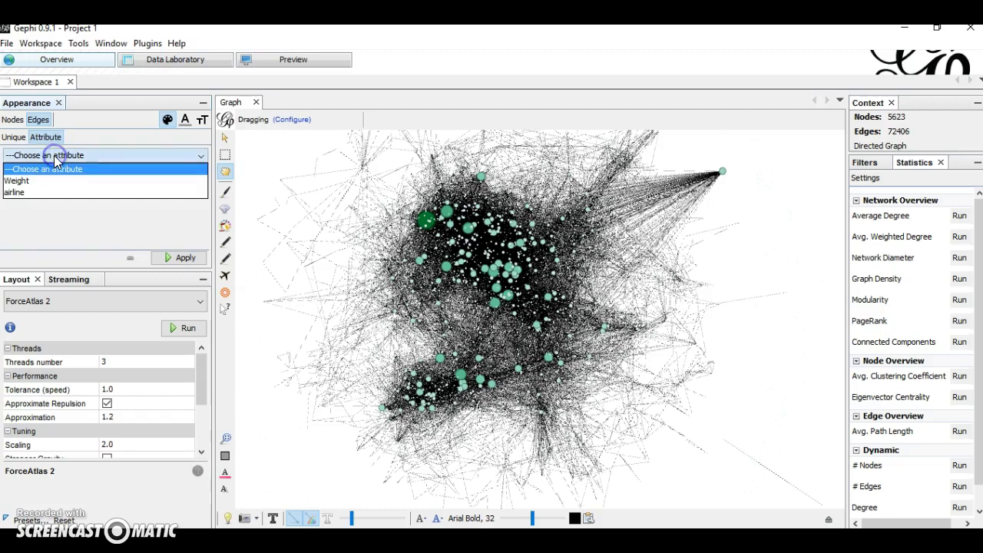
click(38, 193)
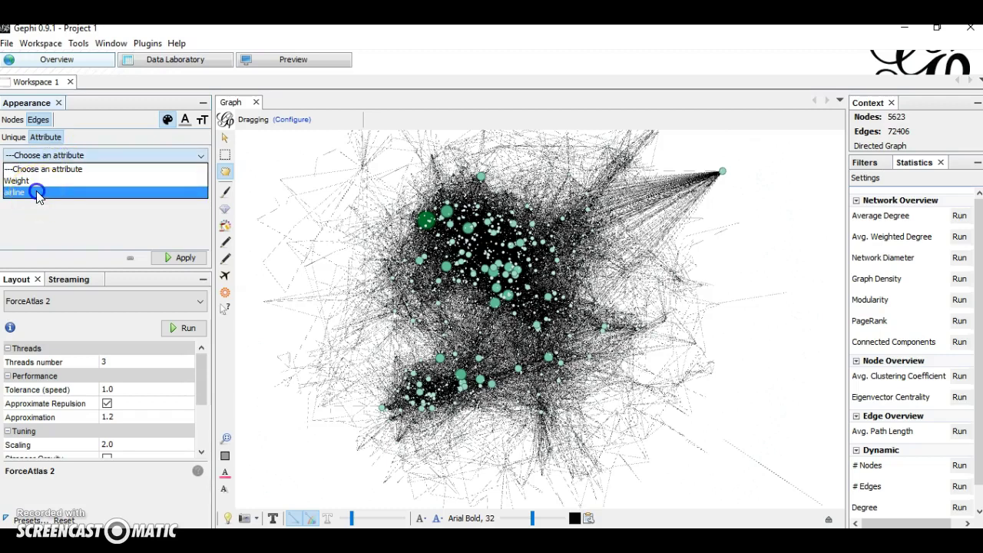
click(36, 192)
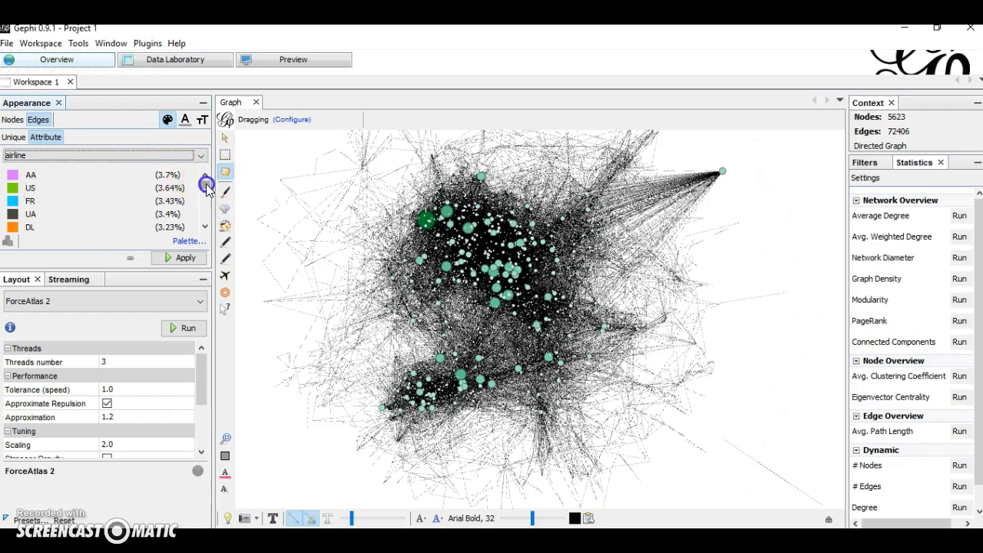
mouse_move(205, 184)
mouse_down()
mouse_move(204, 219)
mouse_move(206, 185)
mouse_up()
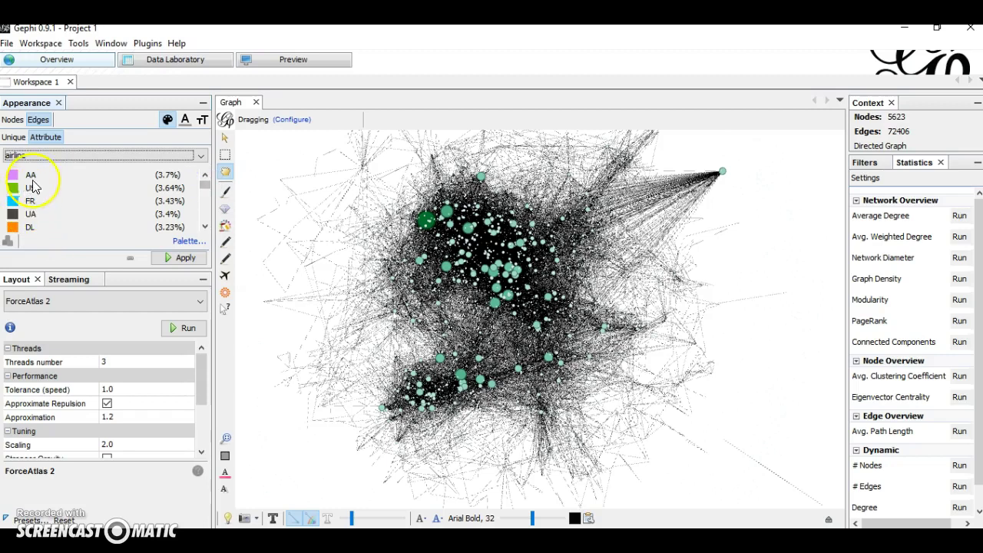
click(185, 242)
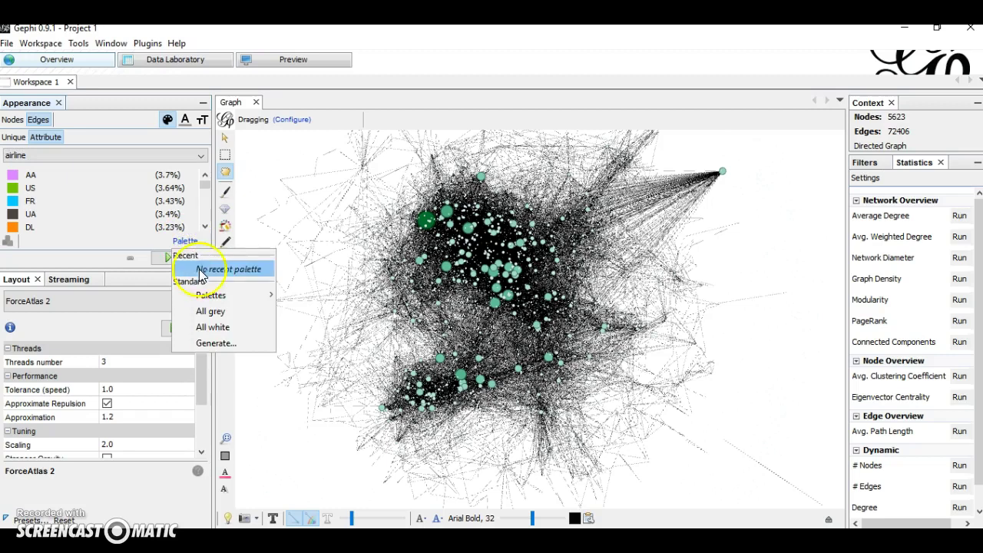
click(232, 297)
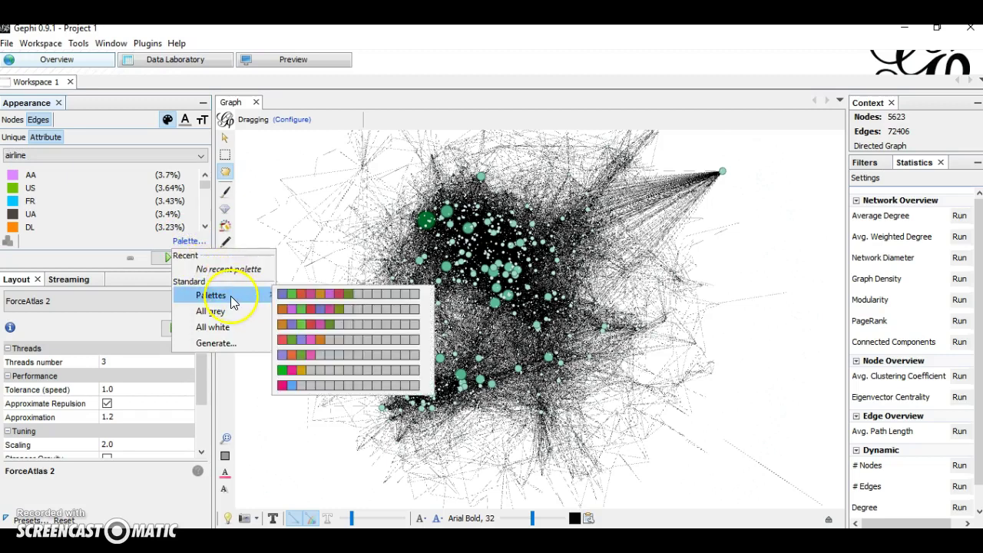
click(112, 219)
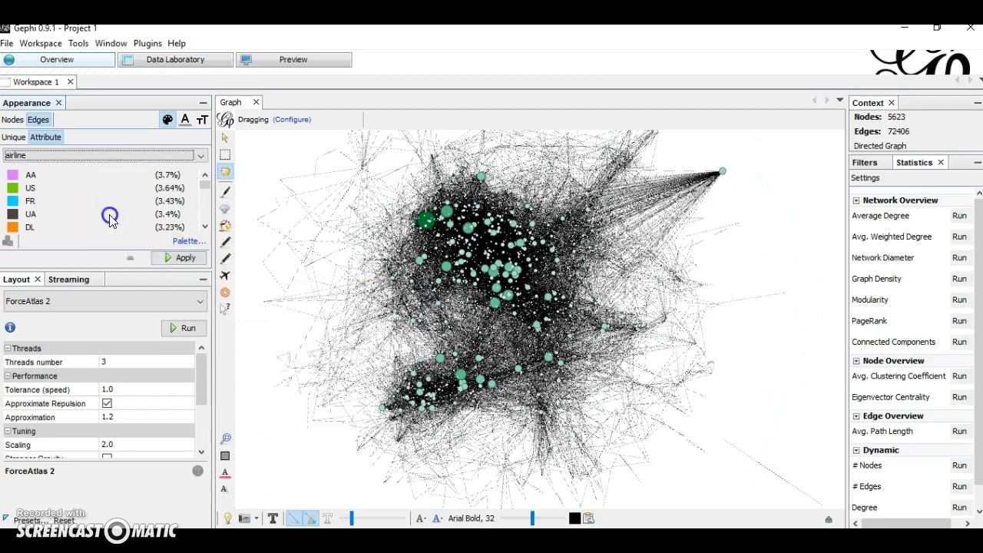
click(182, 259)
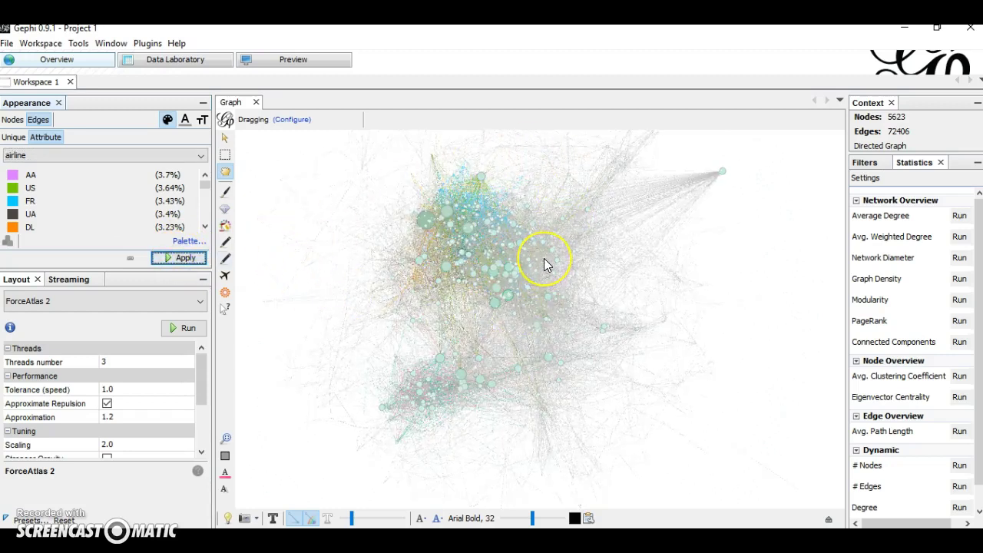
scroll(542, 262, up, 1)
scroll(544, 259, up, 3)
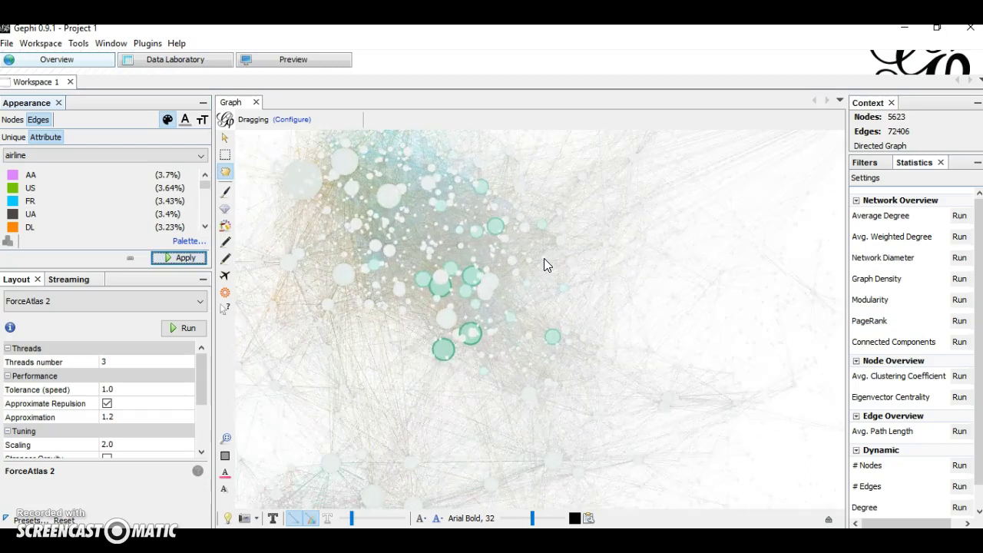
scroll(544, 265, up, 1)
scroll(544, 265, up, 1)
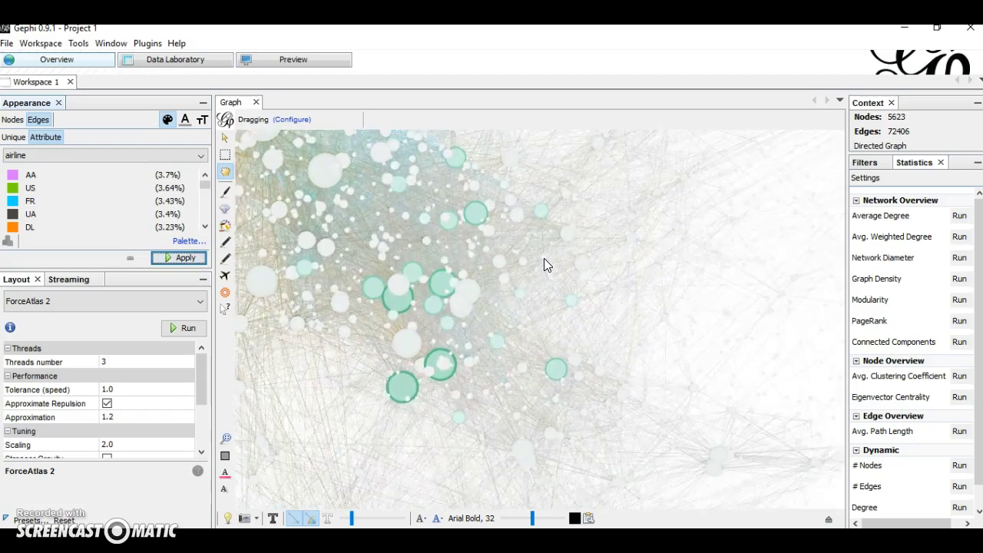
scroll(530, 265, down, 4)
scroll(522, 267, down, 2)
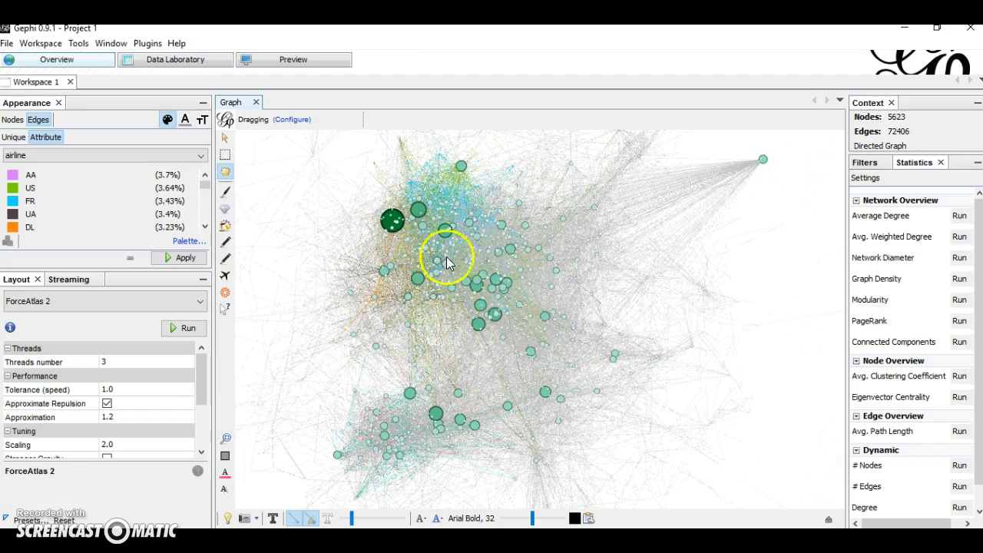
click(273, 520)
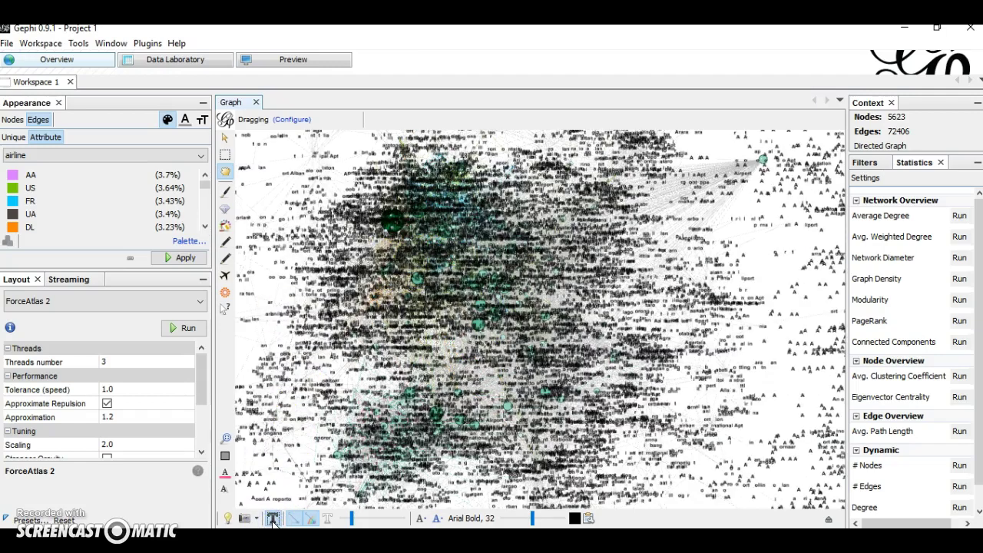
click(546, 343)
drag(545, 338, 281, 469)
click(273, 519)
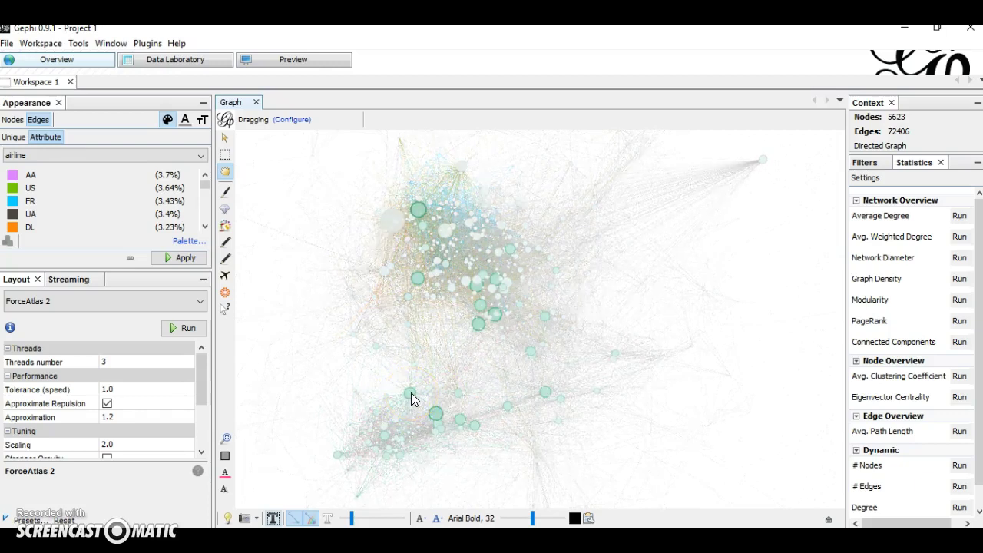
right_click(411, 393)
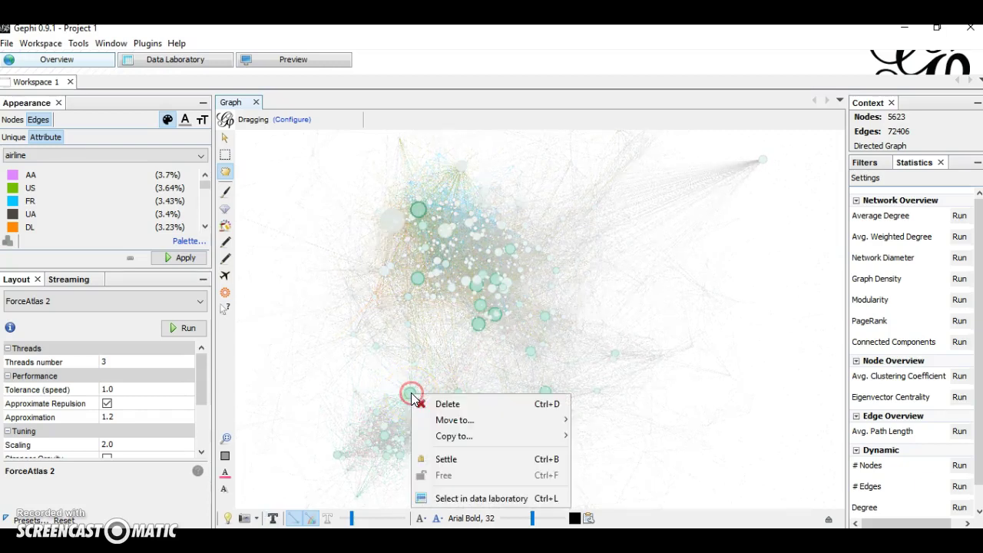
click(450, 499)
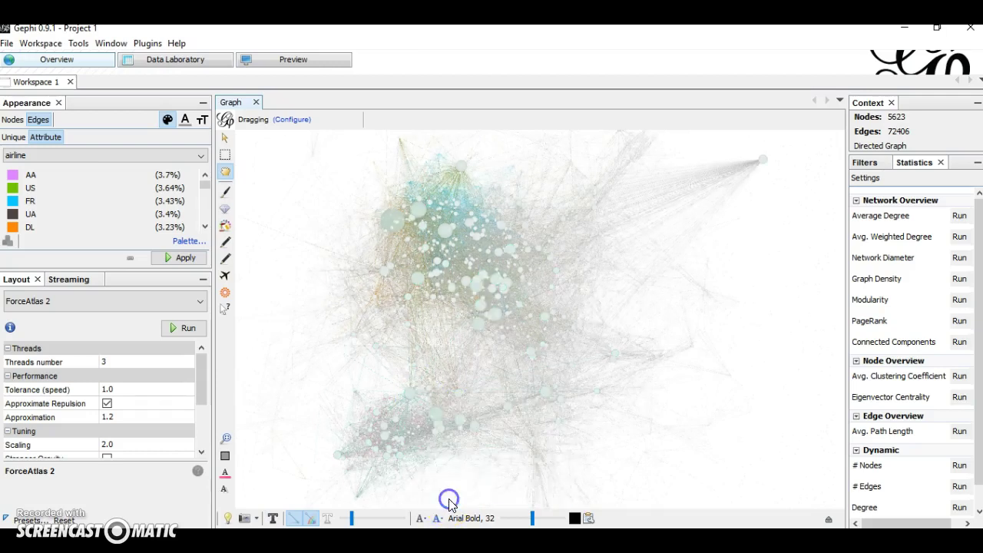
click(172, 65)
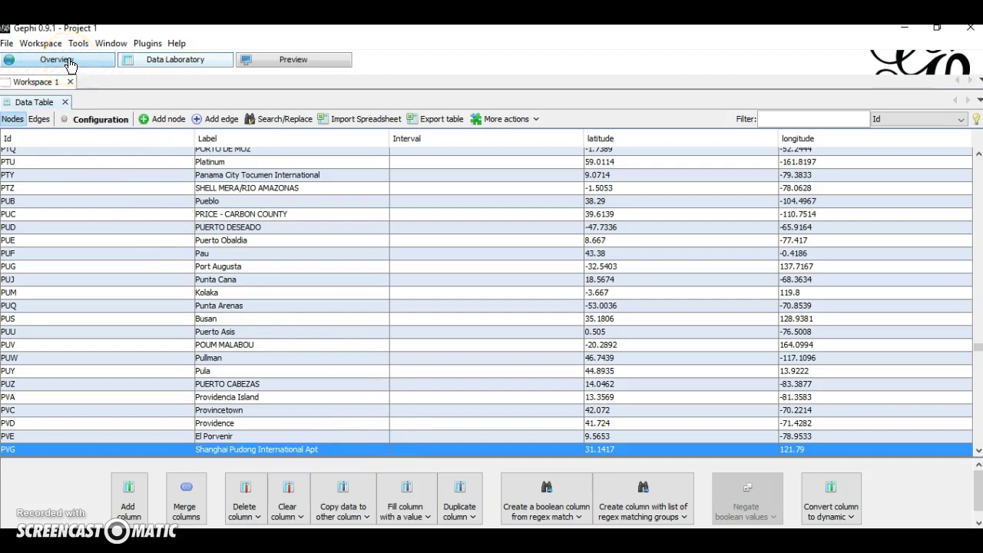
click(68, 61)
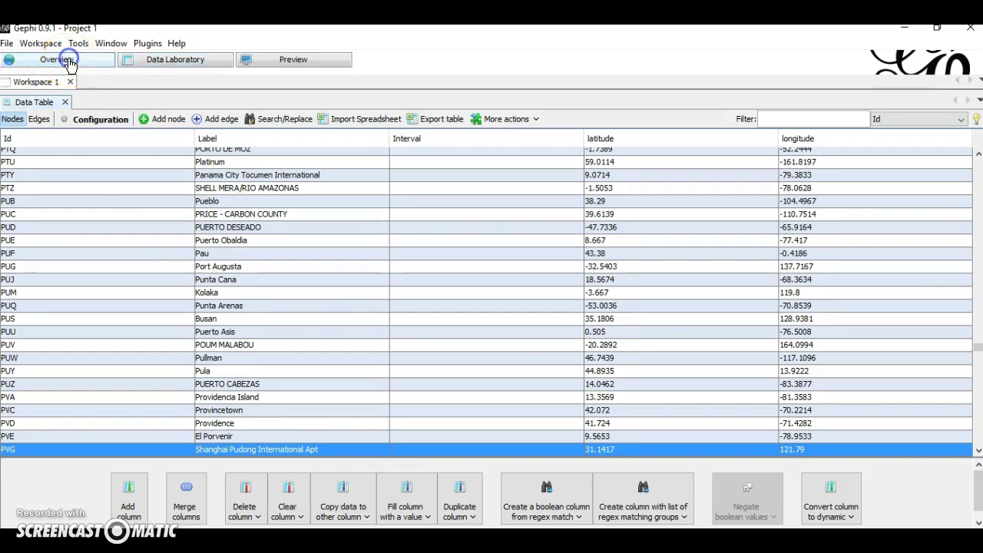
click(411, 395)
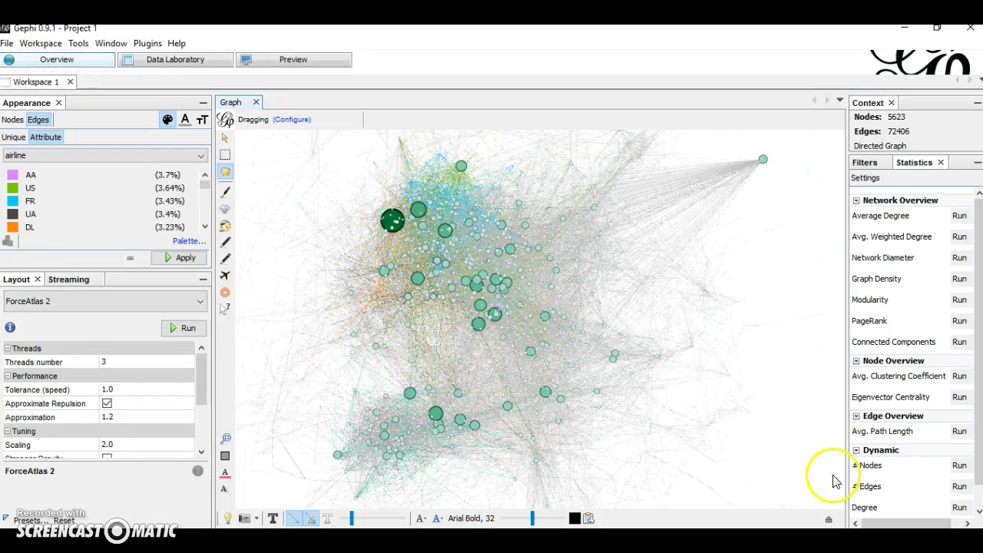
Step: Expand the graph display settings and set the background colour to black (000000)
click(830, 520)
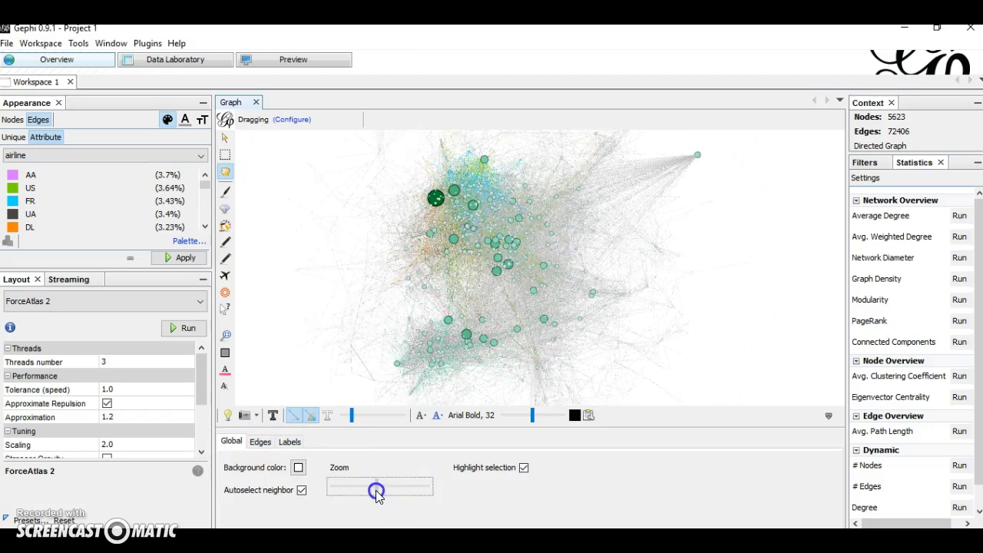
drag(376, 491, 381, 494)
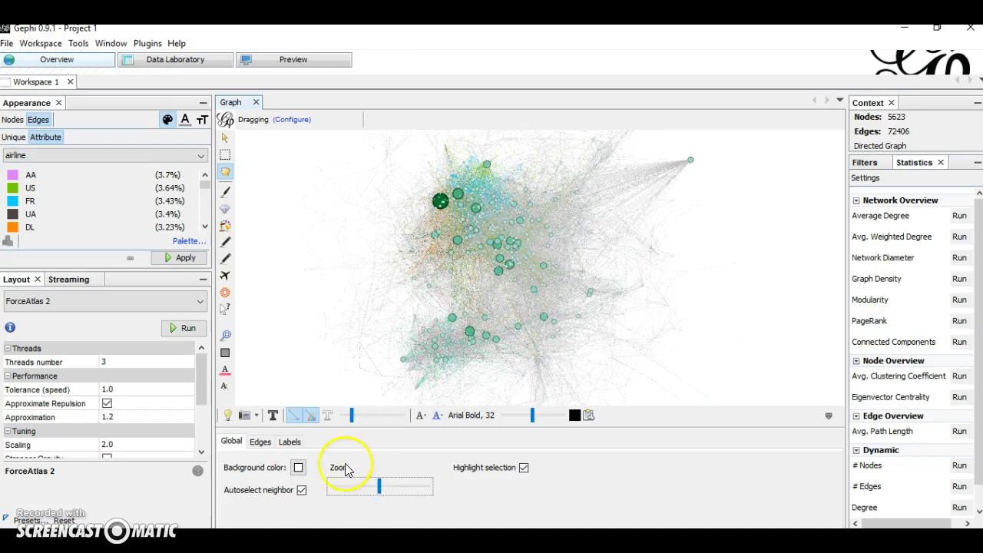
click(298, 468)
drag(562, 171, 563, 393)
click(647, 414)
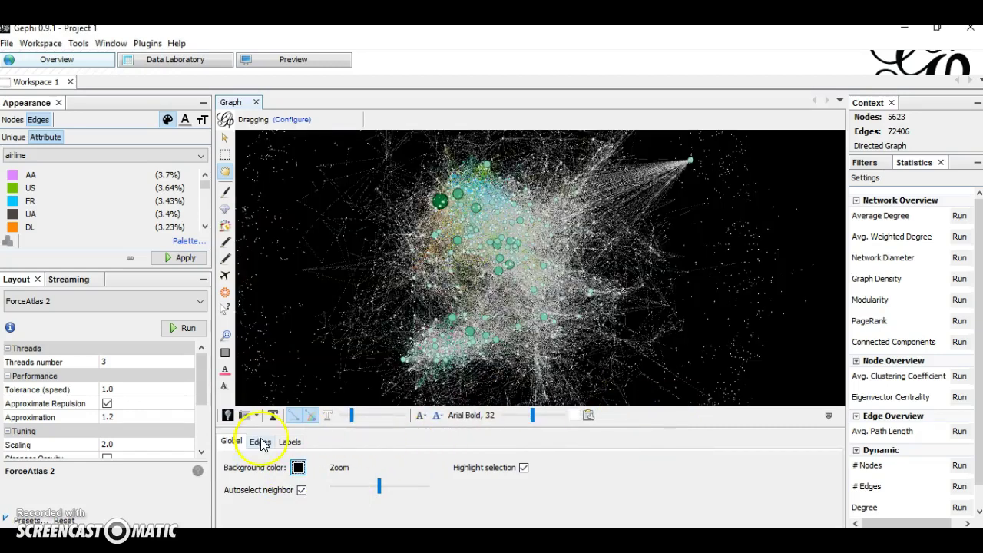
Step: Nudge the edge Scale slider, toggle node labels on and back off, and collapse the panel
click(261, 443)
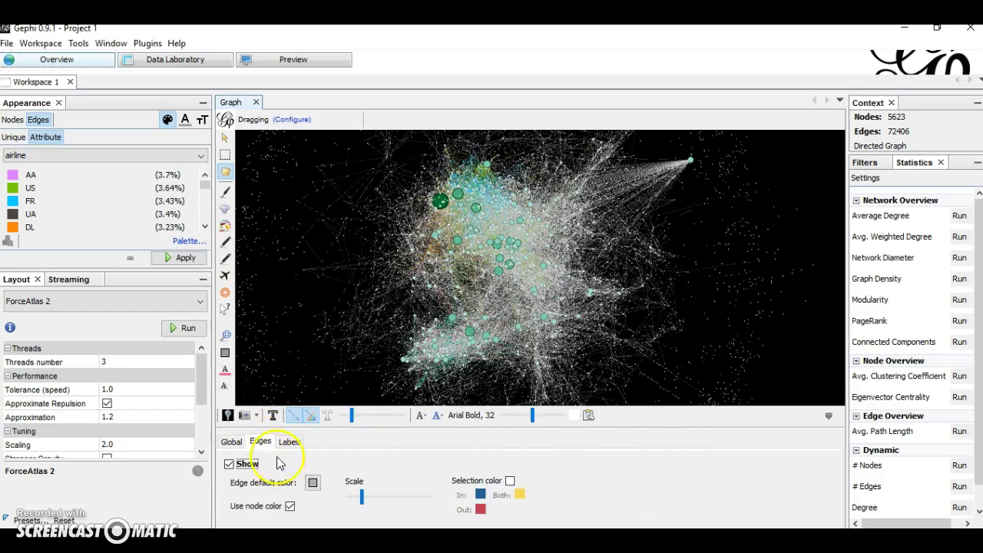
click(362, 500)
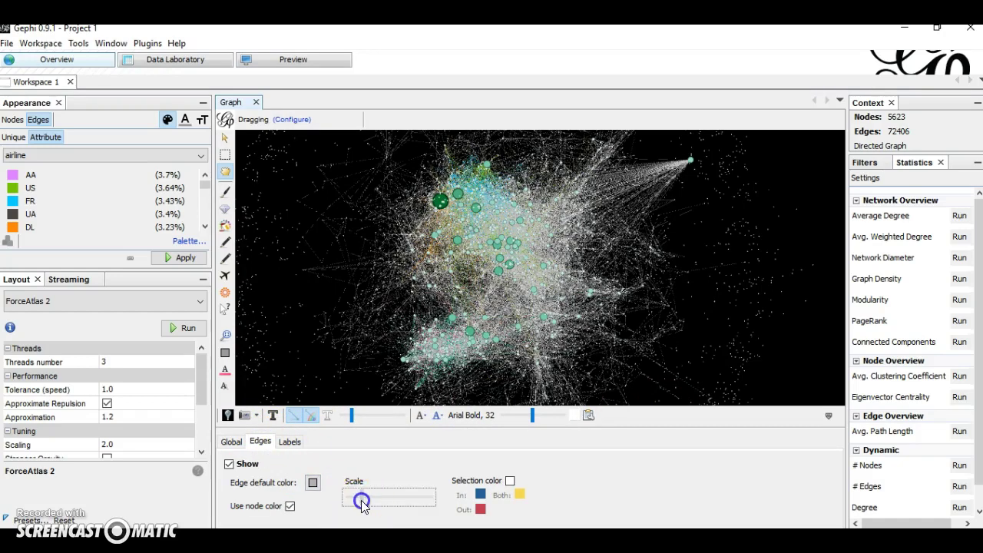
mouse_move(362, 500)
mouse_down()
mouse_move(407, 500)
mouse_move(362, 497)
mouse_up()
click(290, 443)
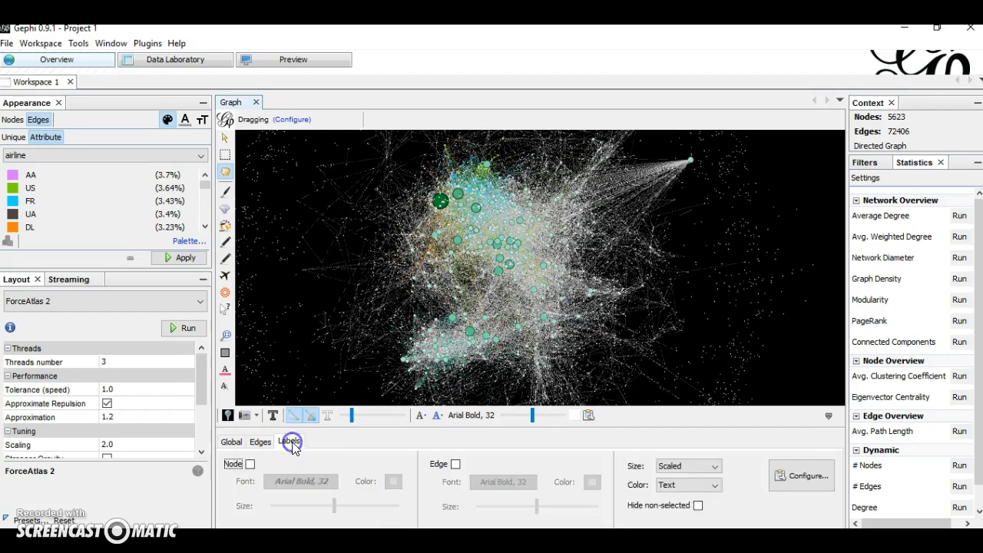
click(249, 464)
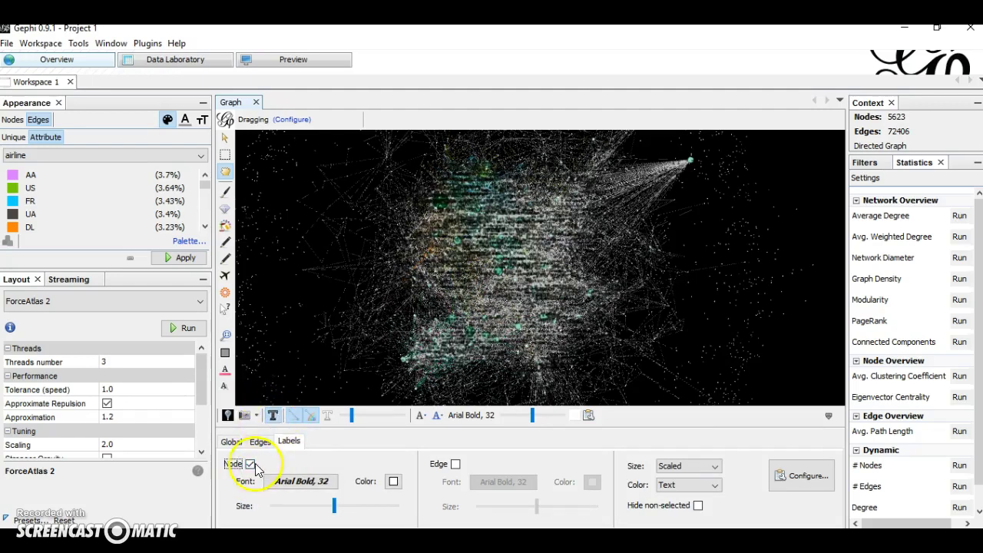
click(250, 464)
click(619, 446)
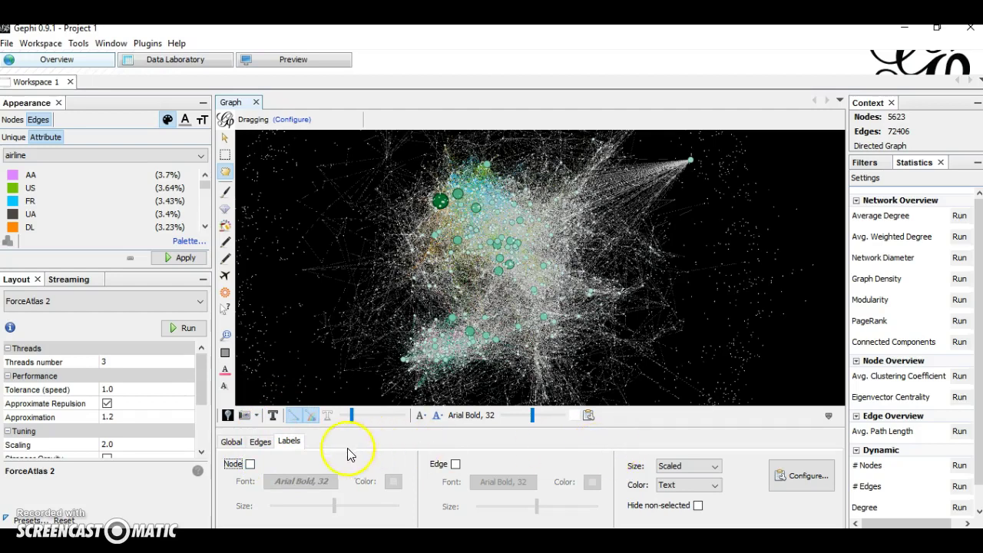
Step: Collapse the display settings and expand the Layout algorithm dropdown, currently set to ForceAtlas 2
click(829, 418)
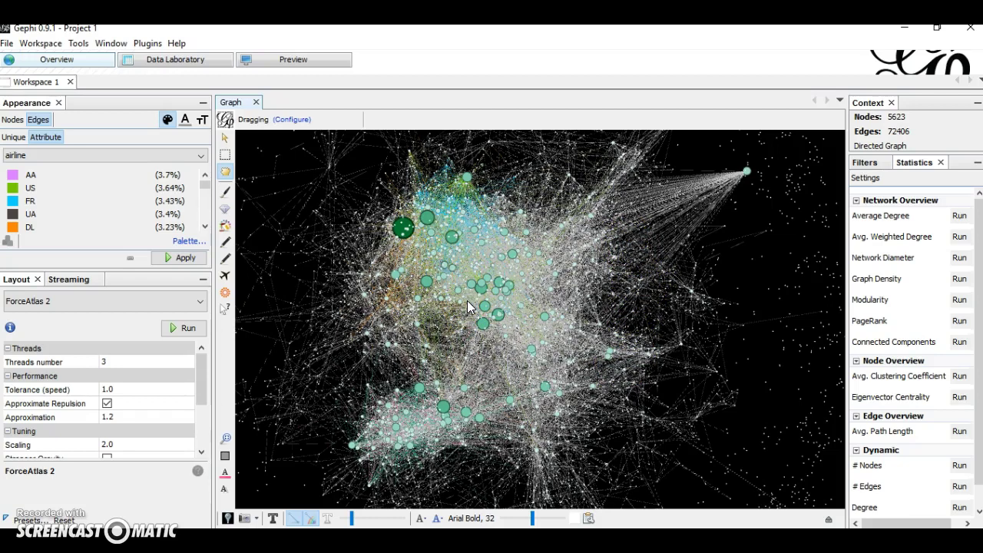
click(181, 302)
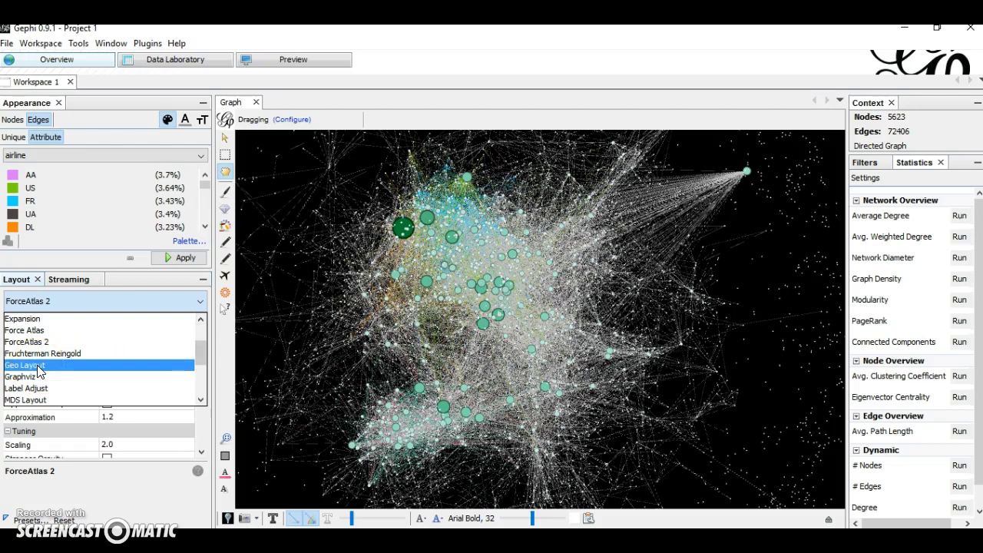
Step: Browse the 22 available plugins in Tools > Plugins, such as SigmaExporter, then close the dialog
click(76, 44)
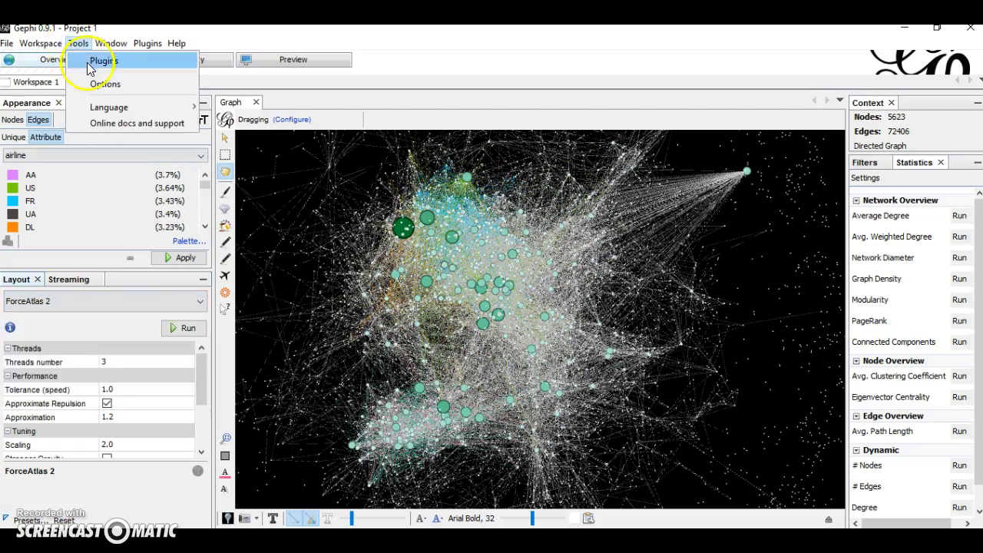
click(90, 68)
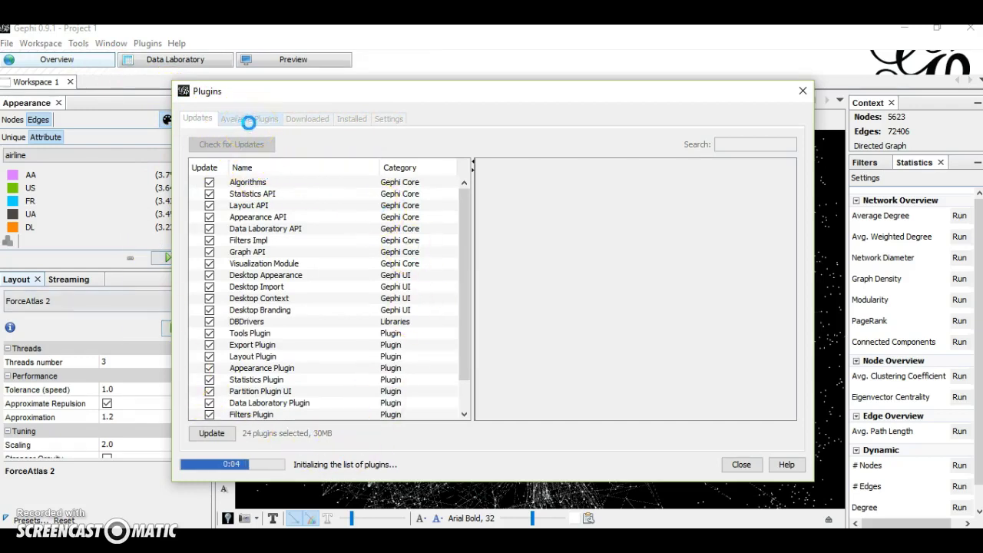
click(248, 120)
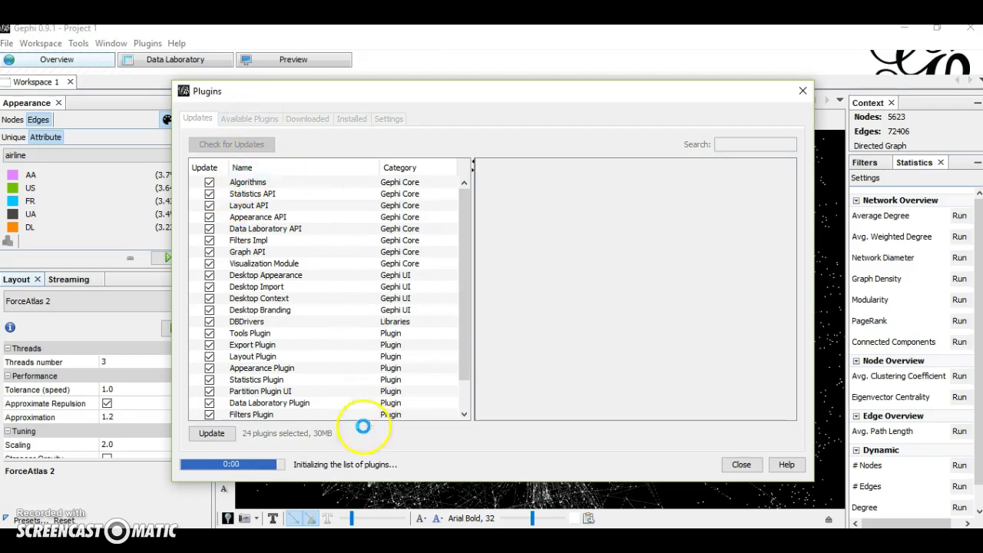
click(262, 125)
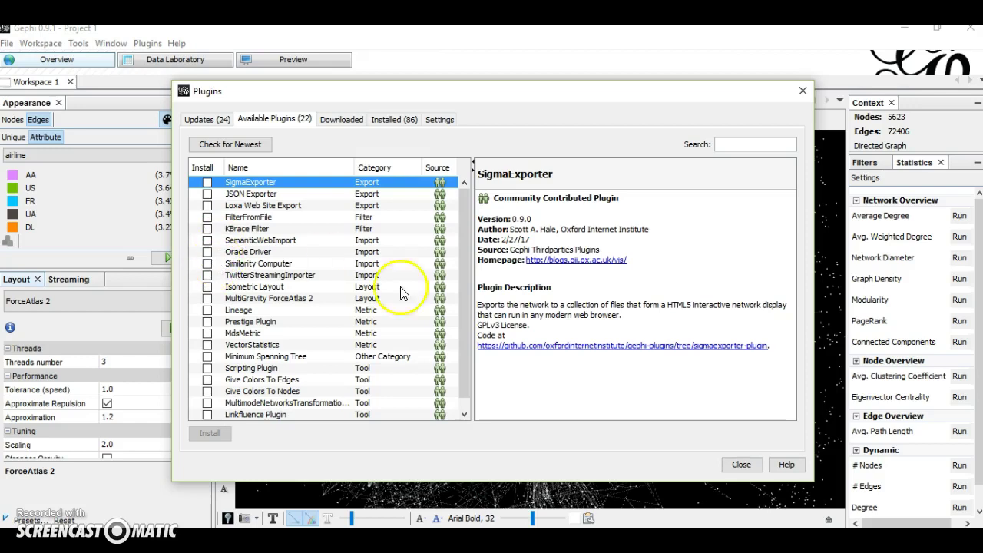
click(803, 90)
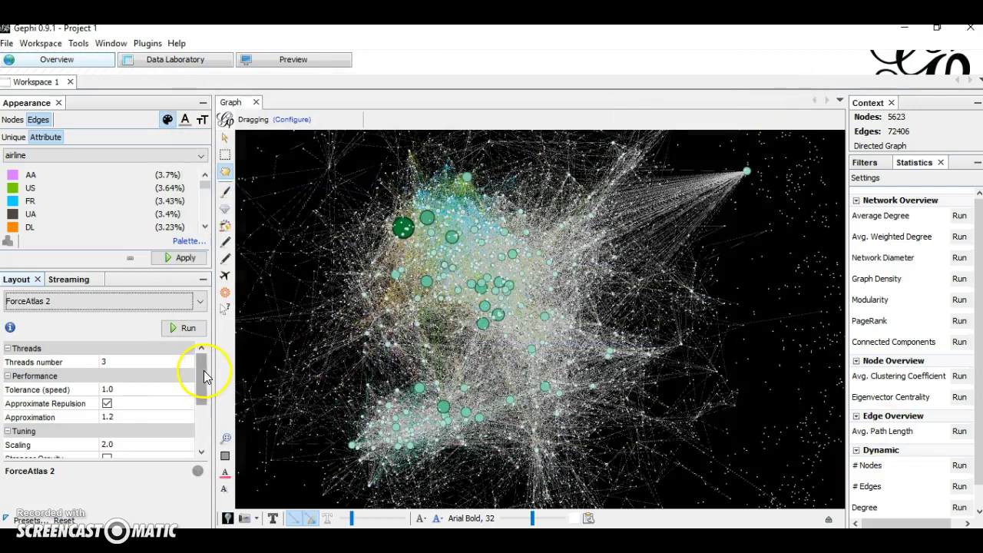
Step: Switch the layout algorithm to Geo Layout and set Latitude to the latitude column
scroll(204, 375, down, 1)
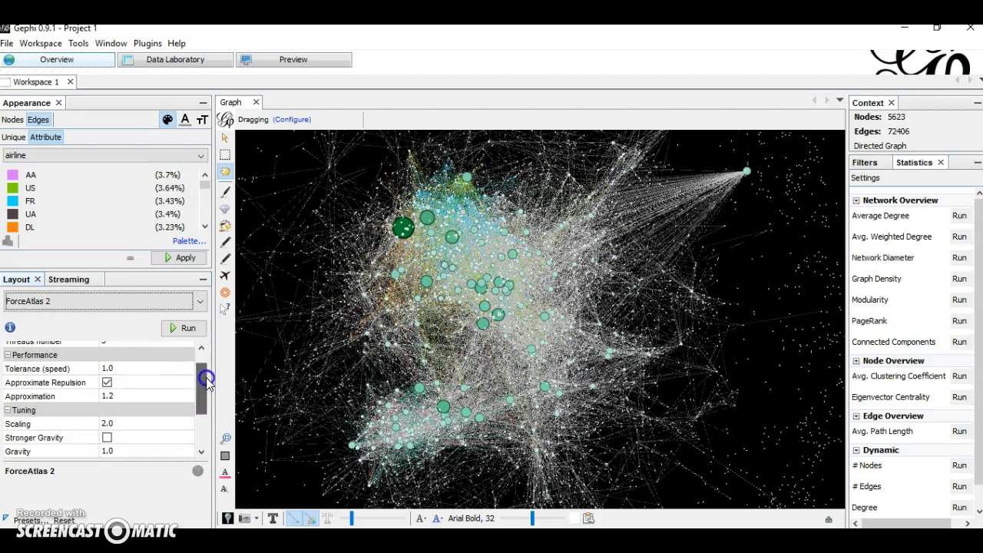
click(173, 302)
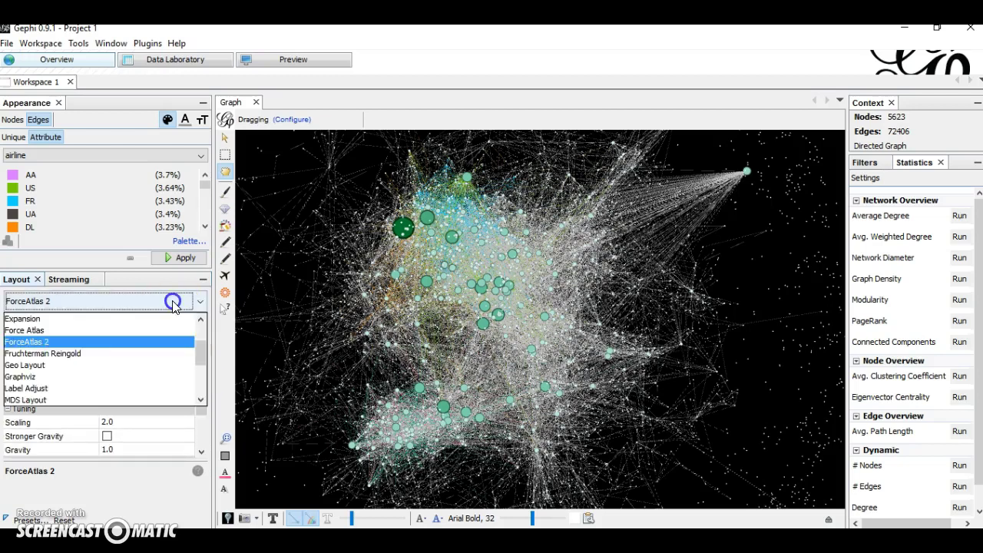
click(48, 366)
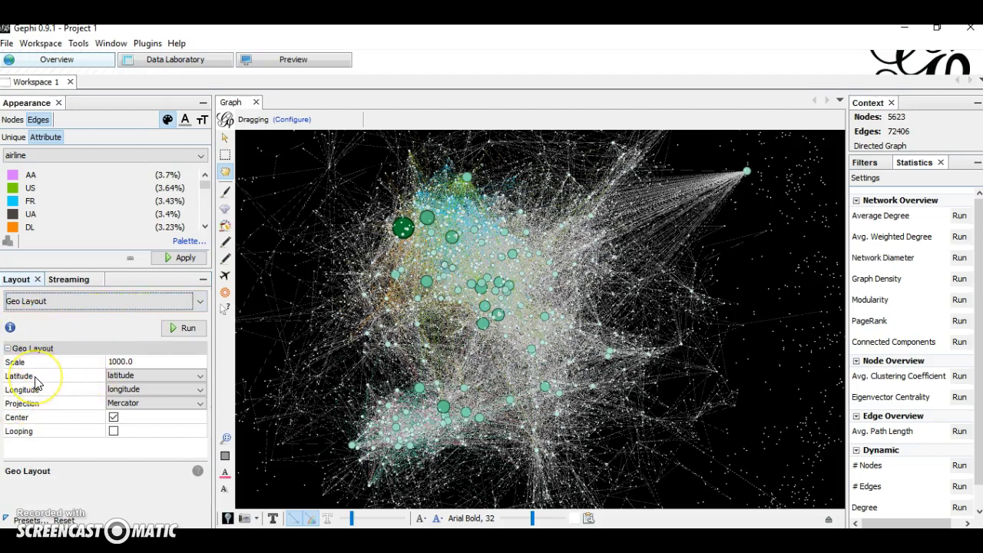
mouse_move(34, 376)
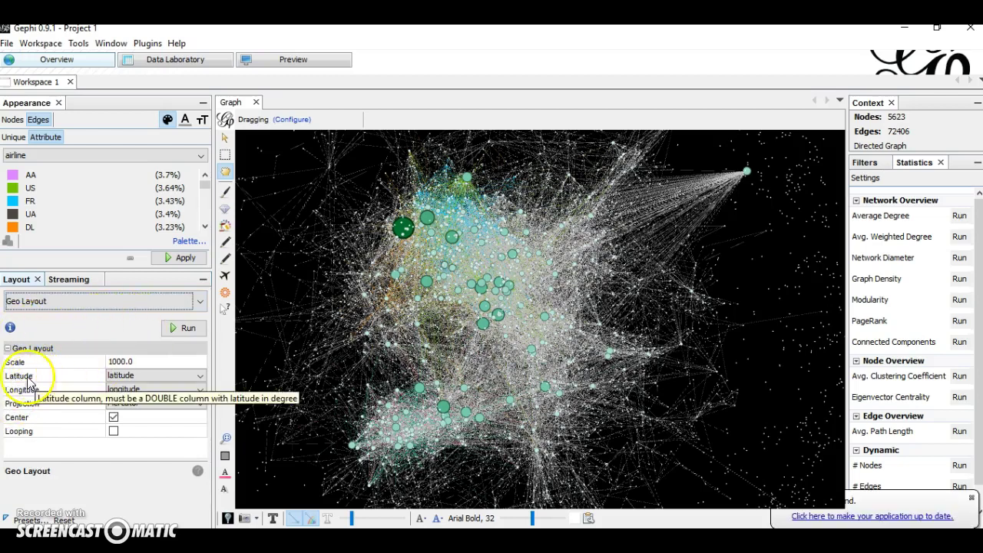
click(129, 376)
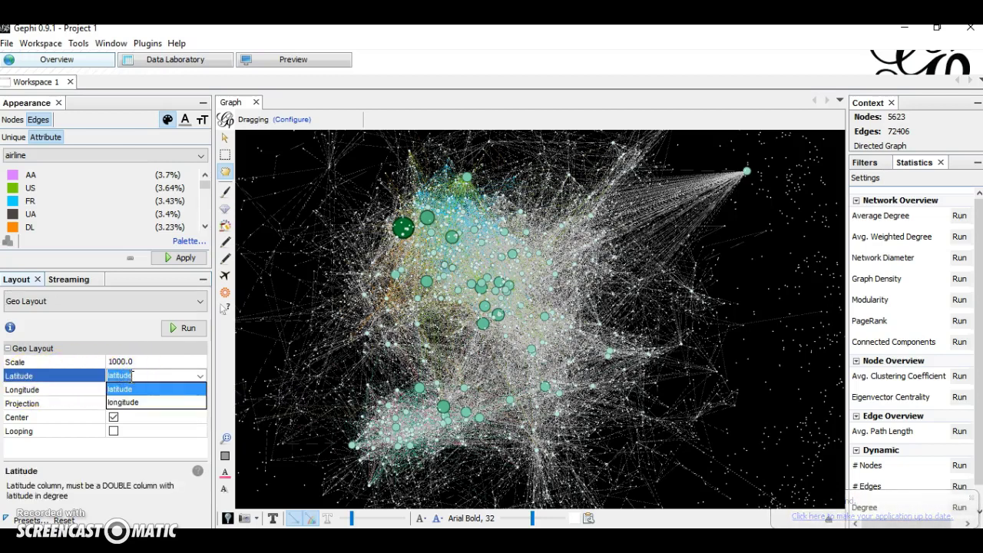
key(Down)
click(86, 396)
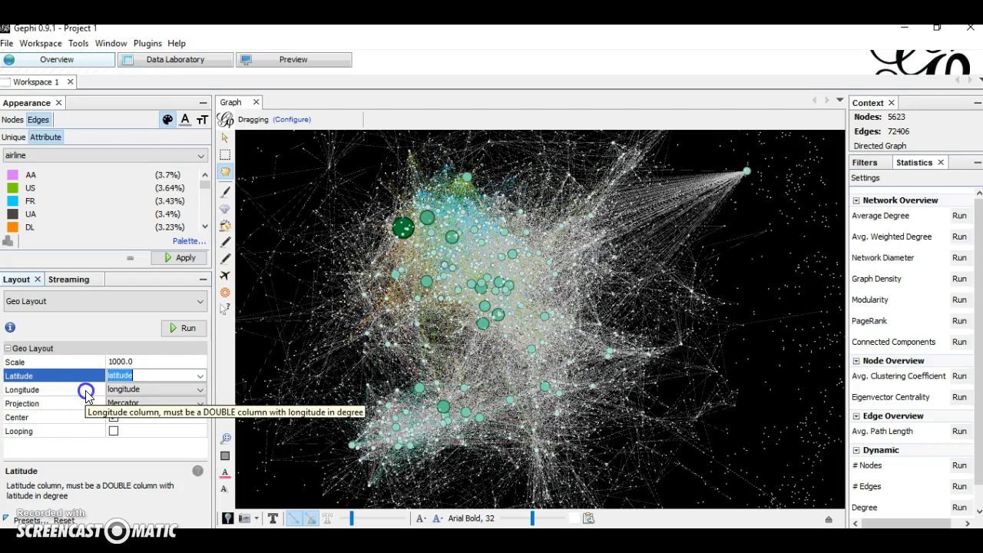
click(115, 378)
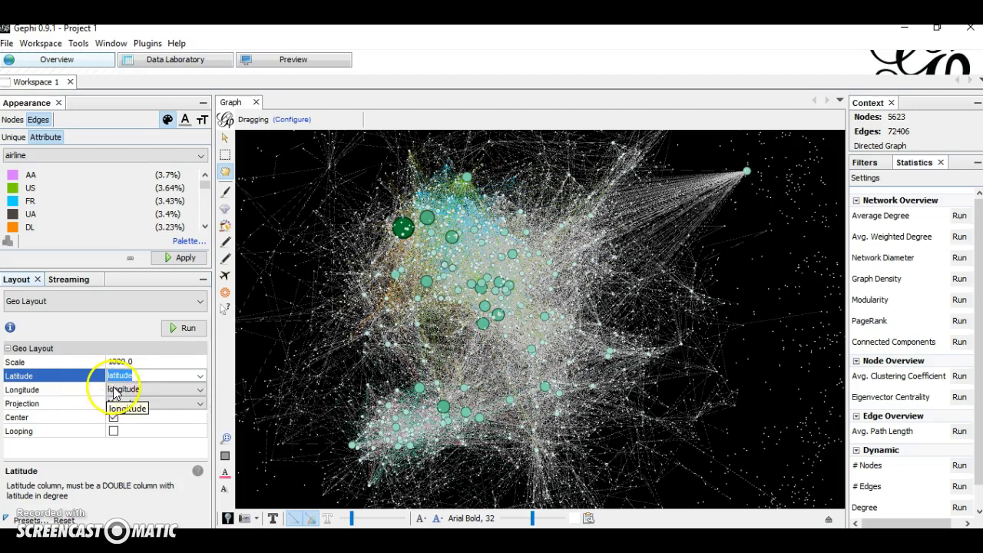
click(108, 377)
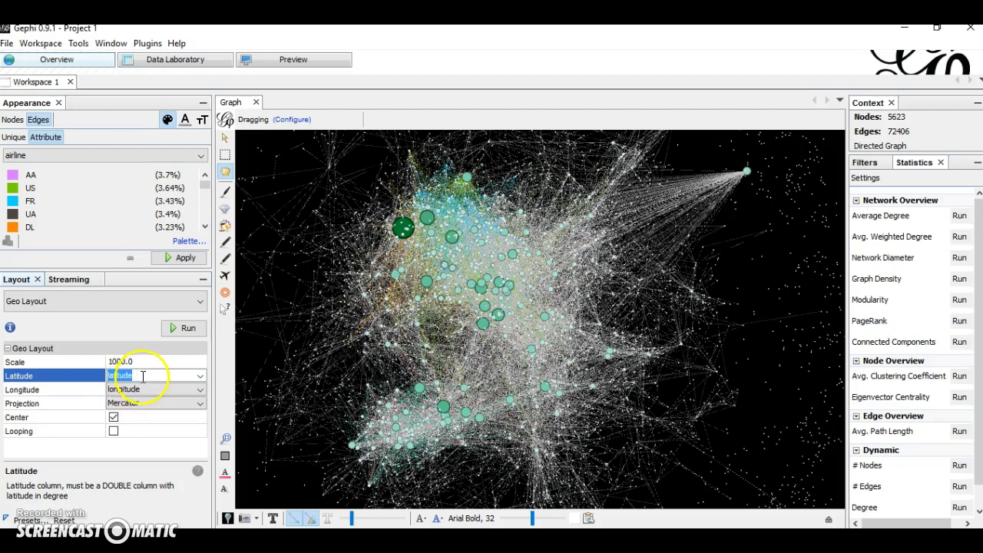
Step: Set Longitude to the longitude column, keep Mercator and Center, and run the layout
click(73, 389)
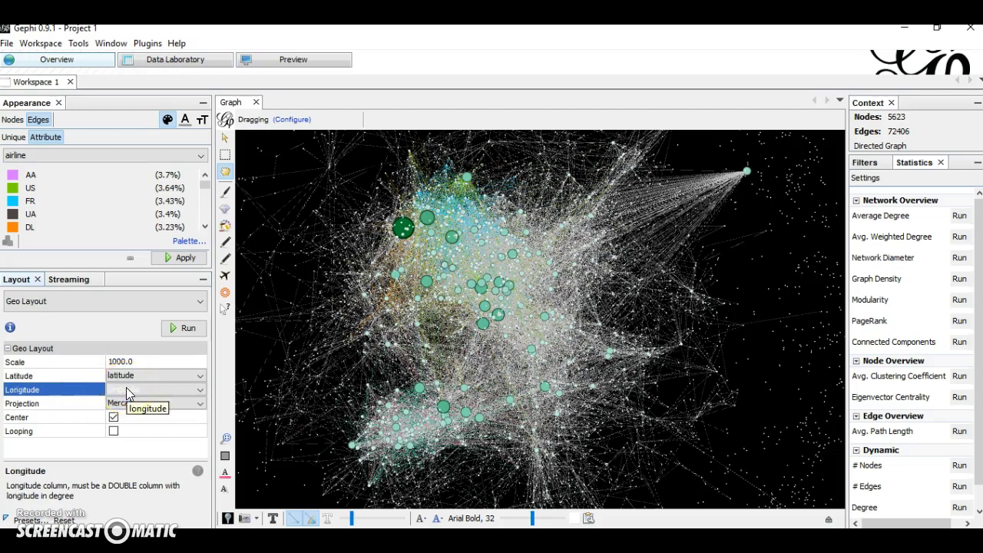
click(126, 388)
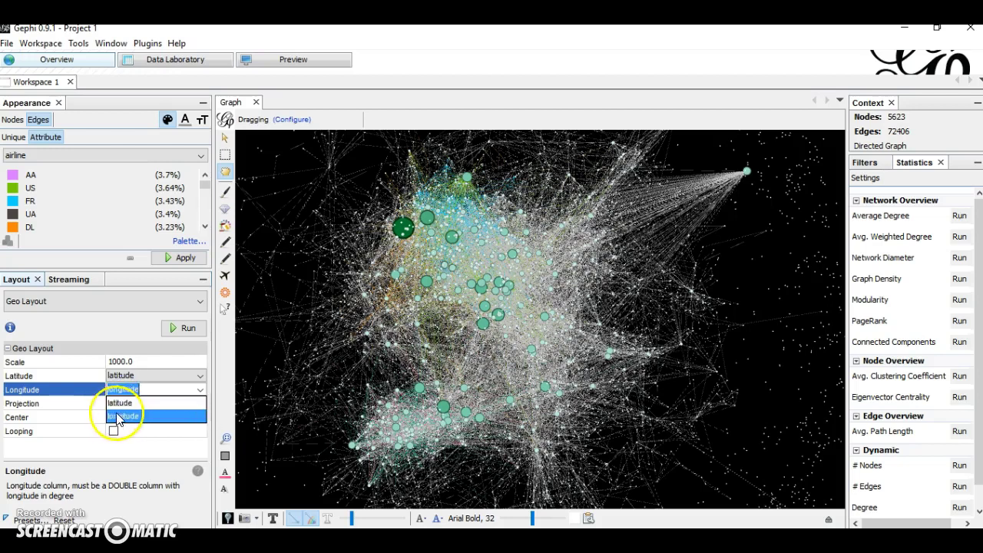
click(123, 418)
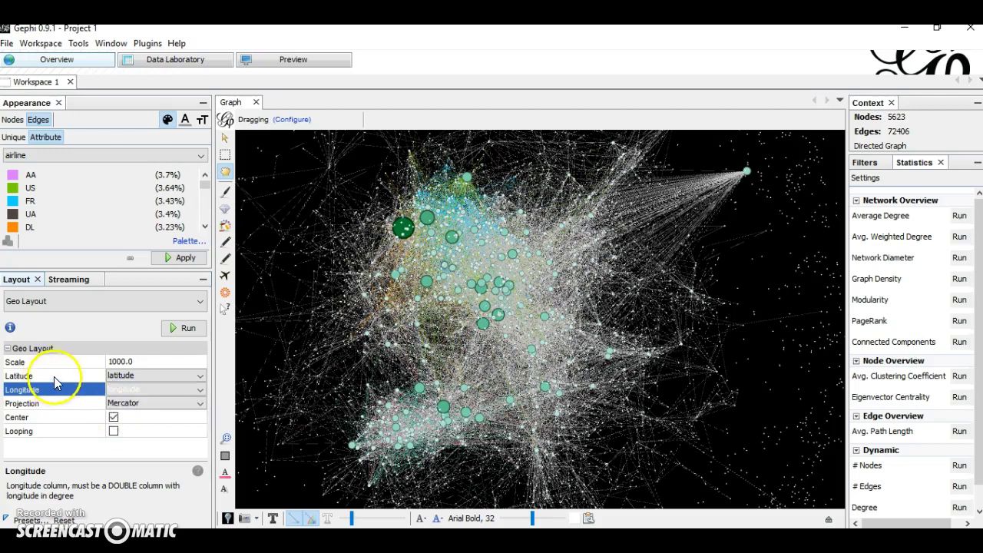
click(60, 421)
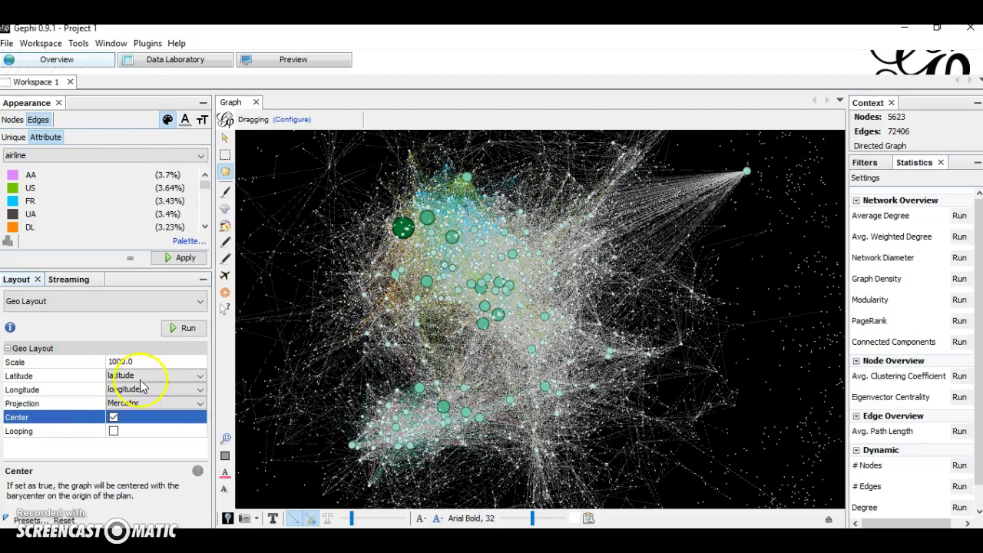
click(176, 327)
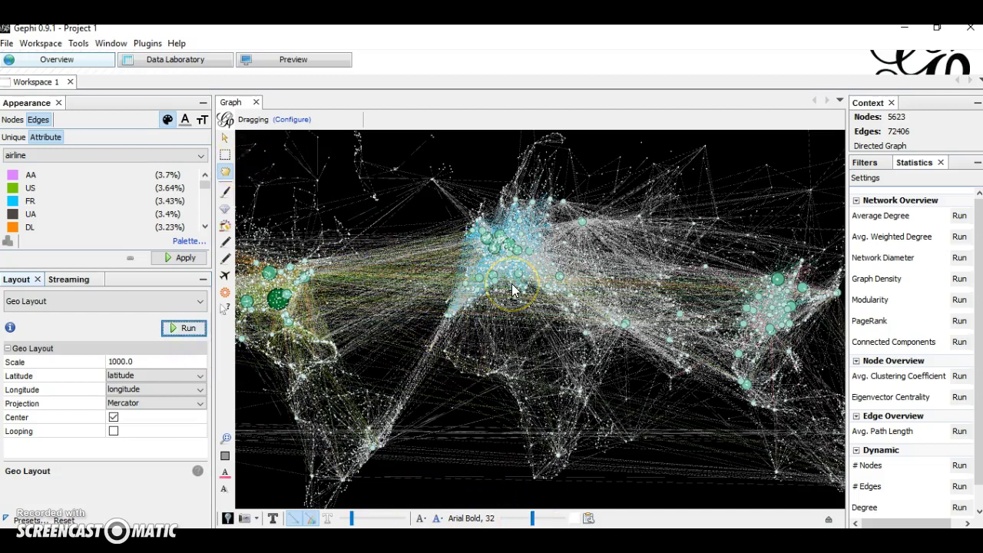
Step: Zoom out on the canvas so the whole 5623-airport world route map is visible
scroll(513, 290, down, 2)
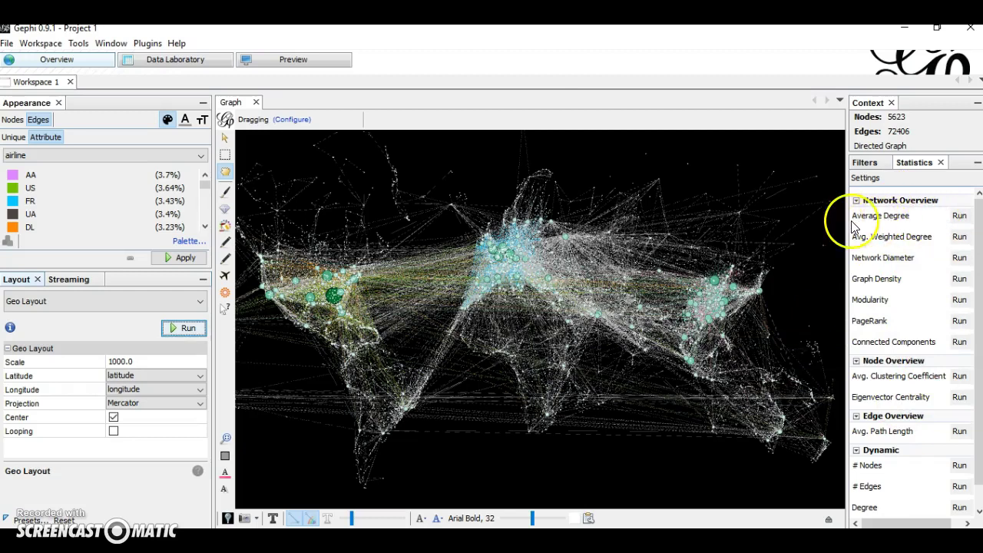
Step: Run Average Degree (25.754), scroll through the Degree Report, and close it
click(959, 216)
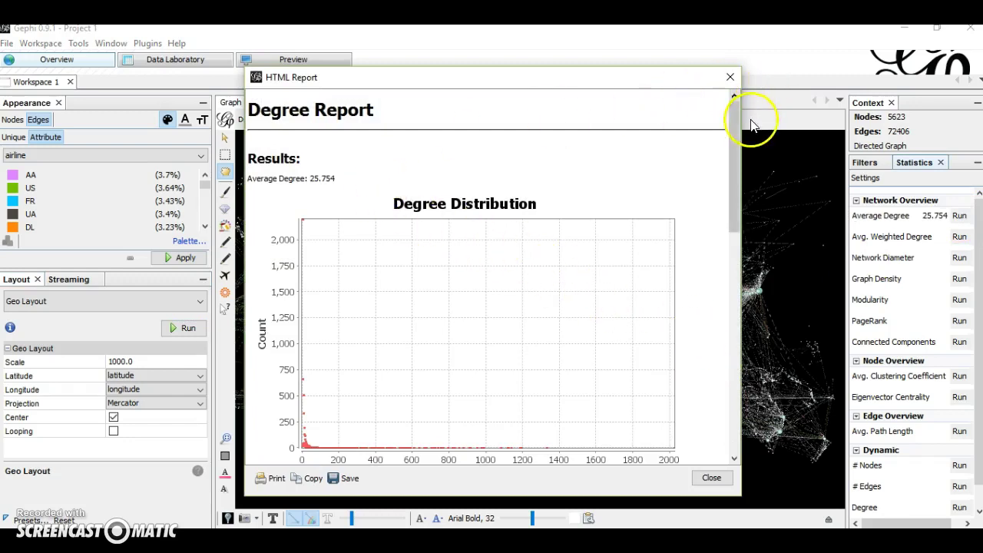
drag(735, 117, 735, 146)
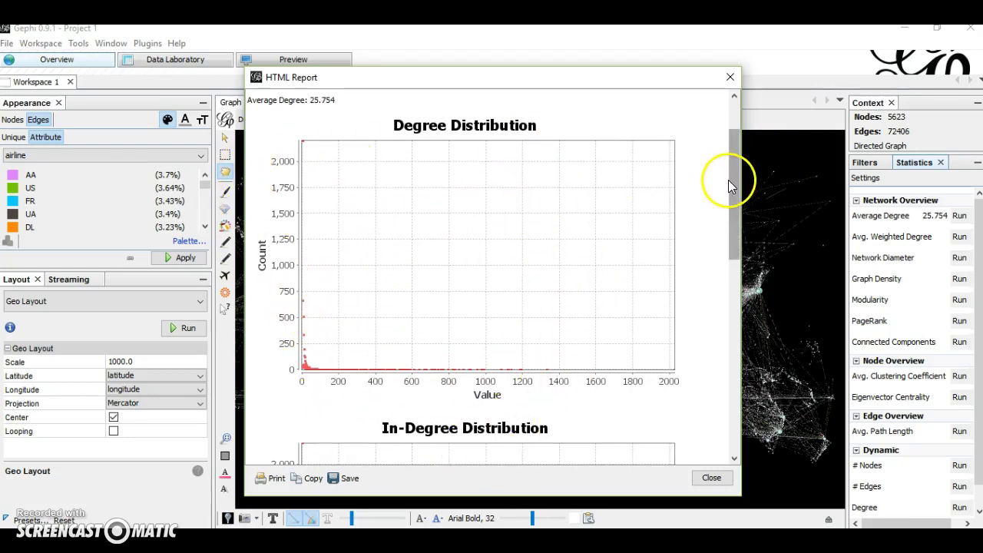
drag(729, 180, 720, 134)
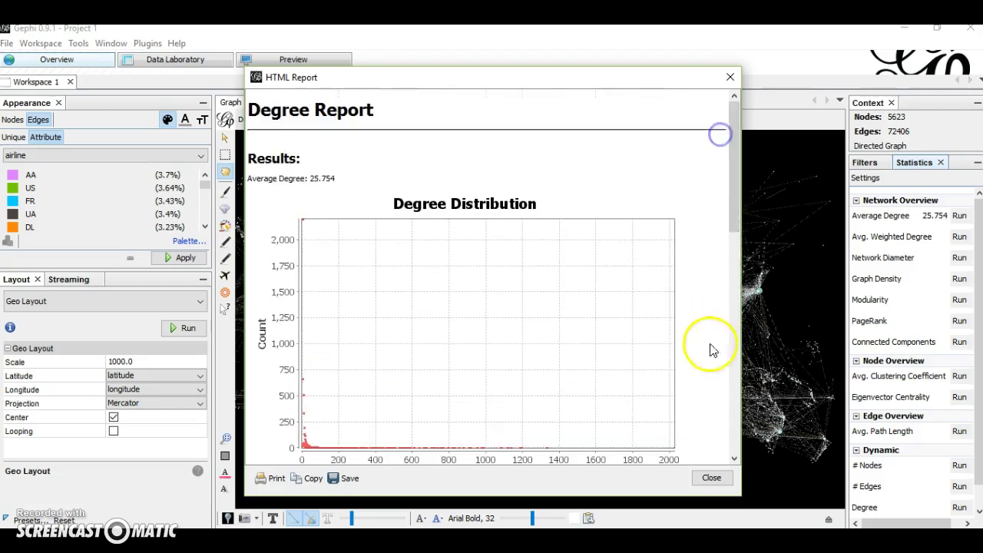
click(712, 478)
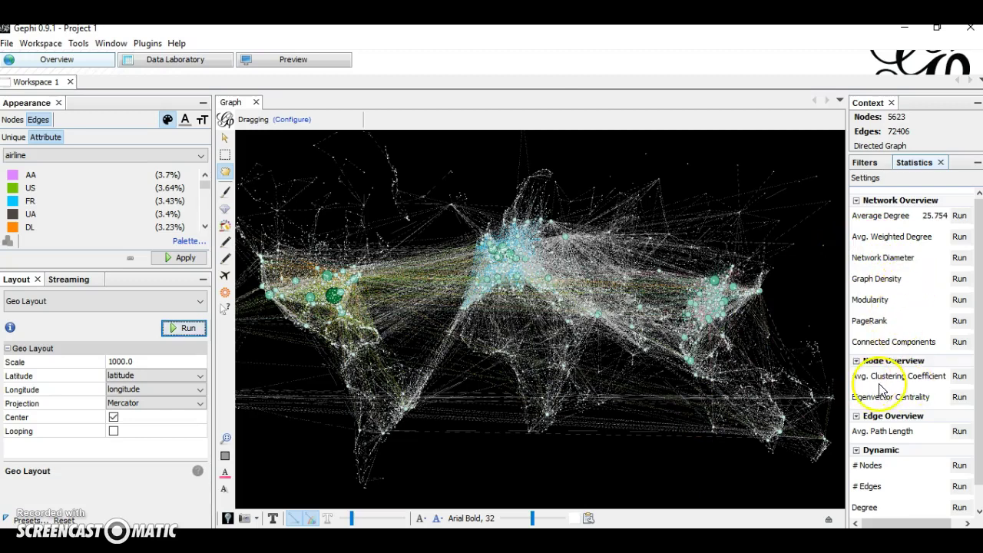
Step: Run directed Avg. Clustering Coefficient (0.27), then start the directed Avg. Path Length calculation
click(959, 377)
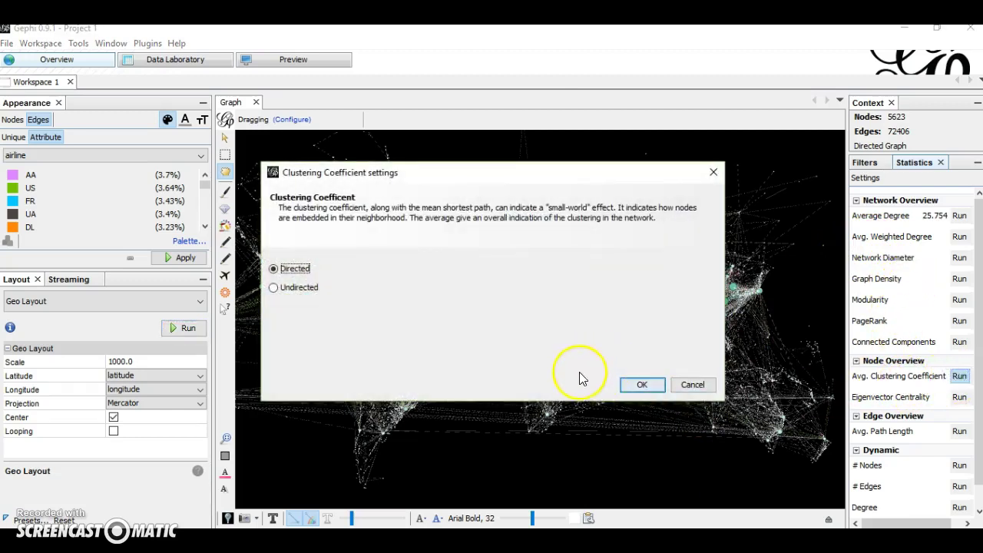
click(649, 385)
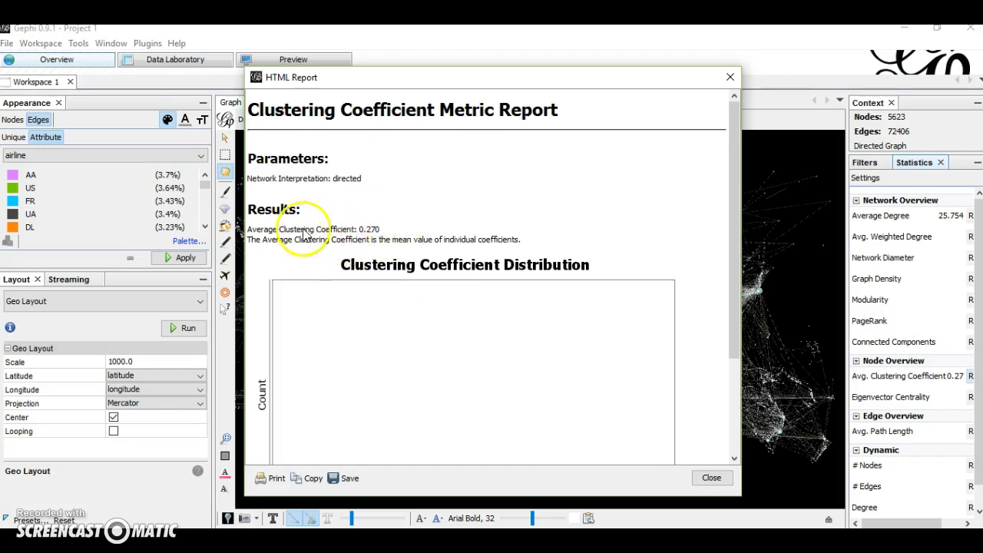
click(711, 478)
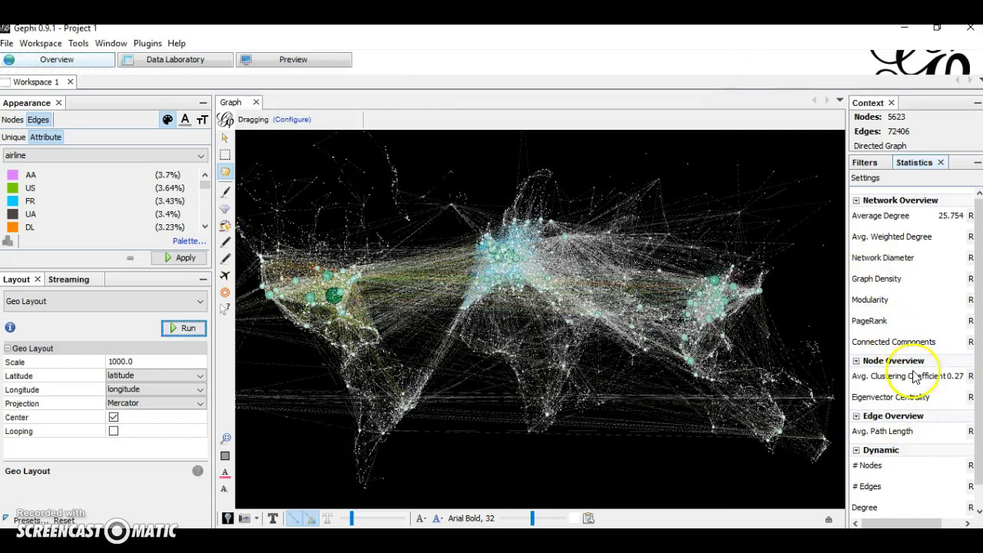
click(970, 431)
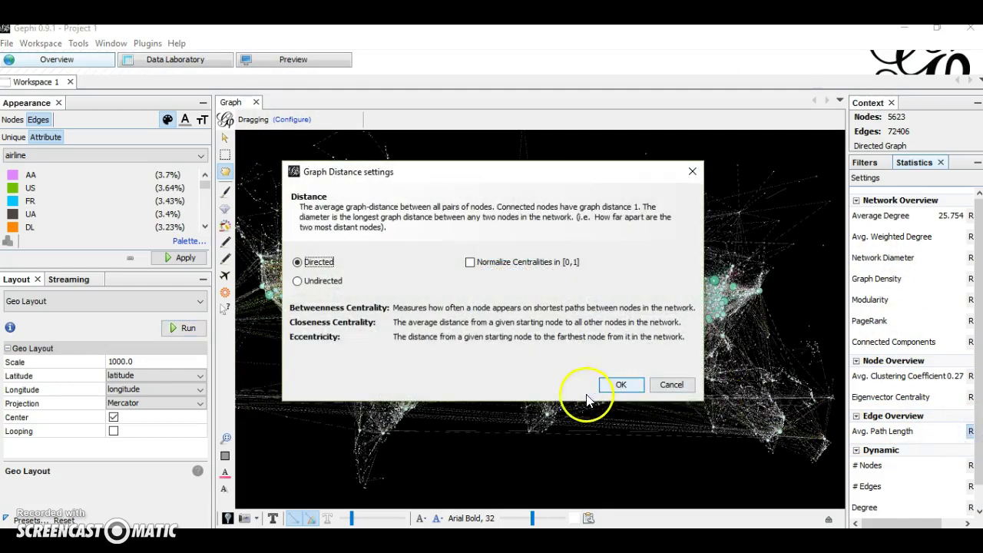
click(619, 386)
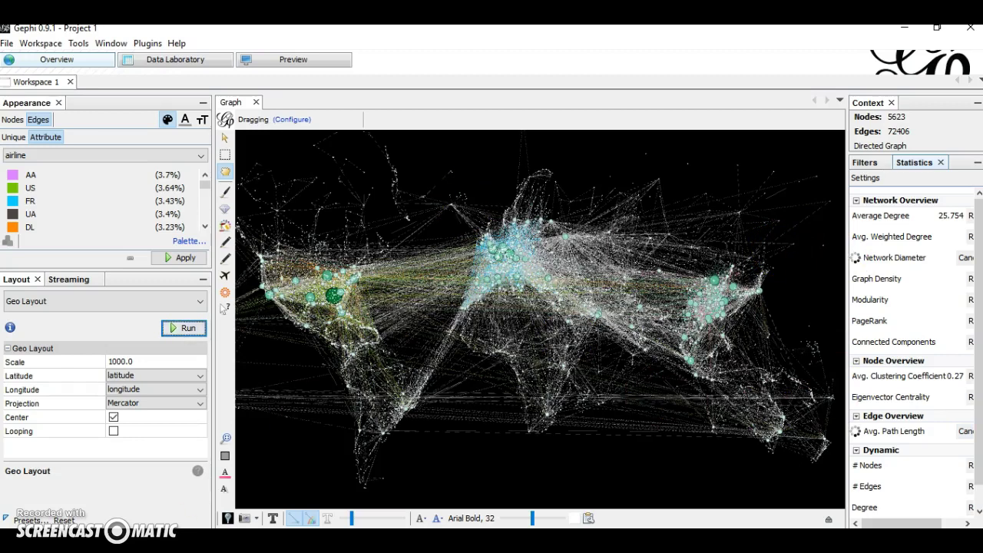
Step: Check the new Eccentricity and centrality node columns in Data Laboratory, verifying diameter 14 and path length 4.146 in Overview
click(186, 65)
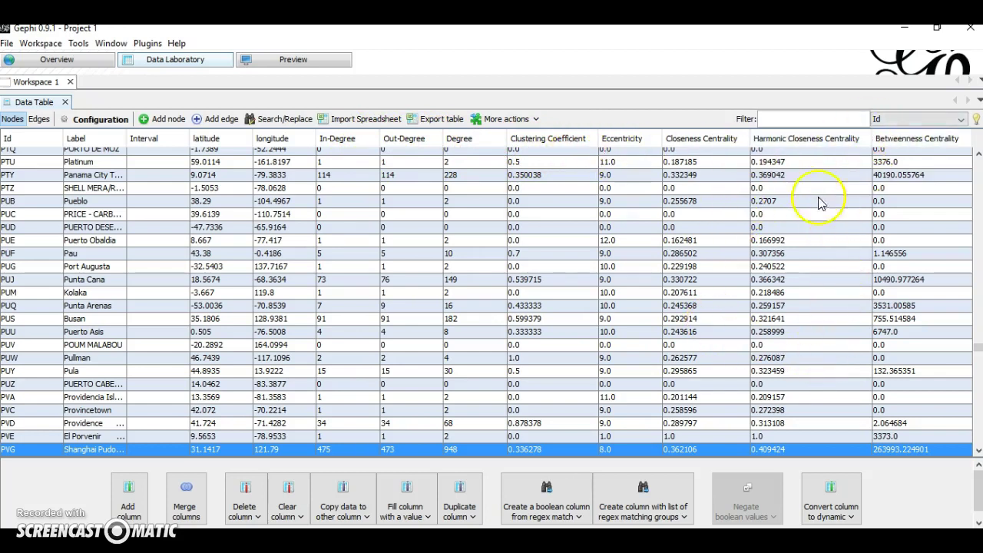
click(61, 66)
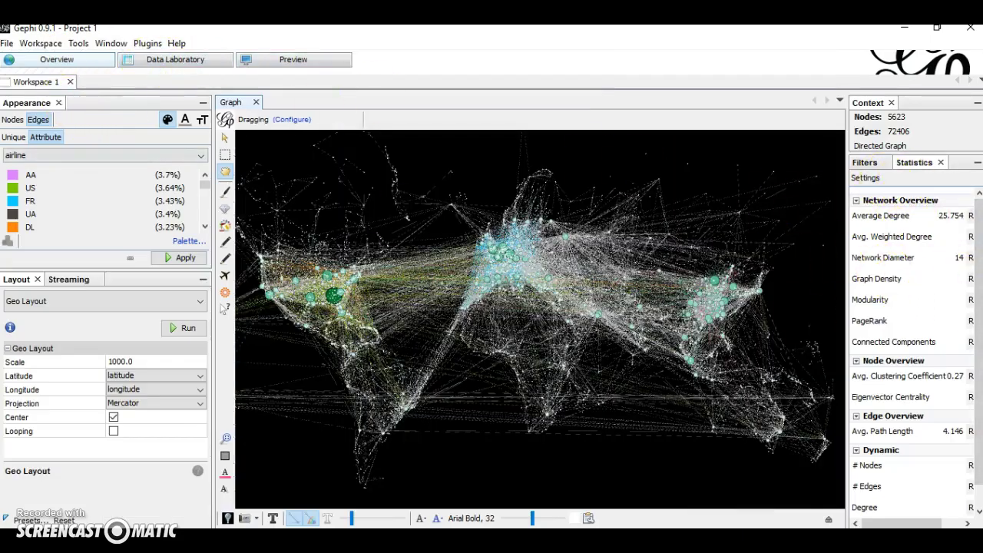
click(156, 63)
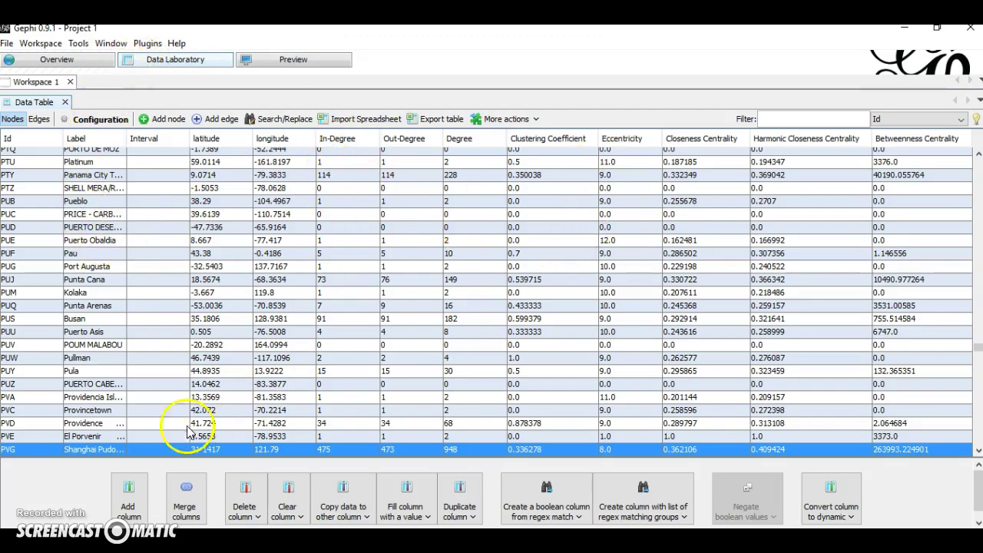
Step: Render the network in Preview with Default preset settings and reposition the rendered world map
click(295, 60)
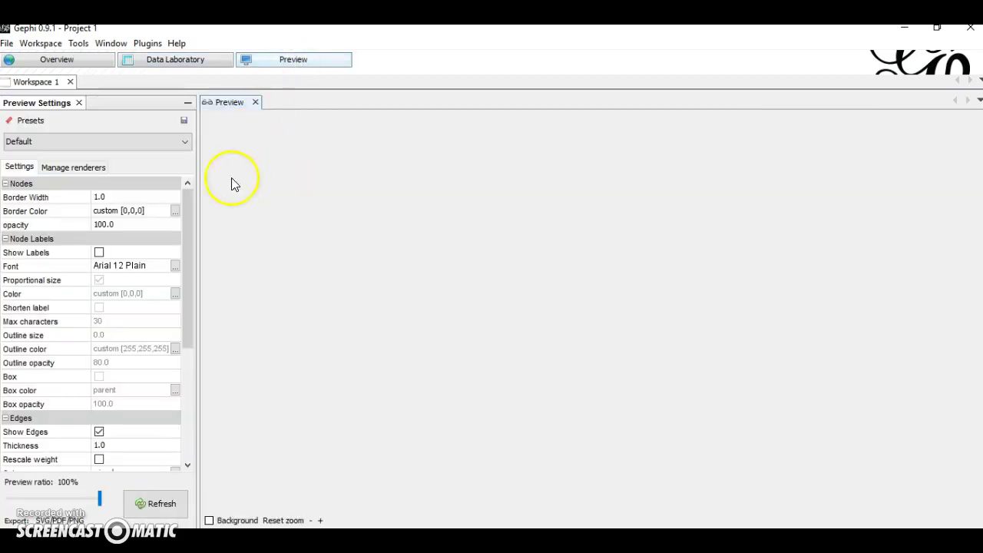
drag(189, 215, 192, 311)
click(149, 501)
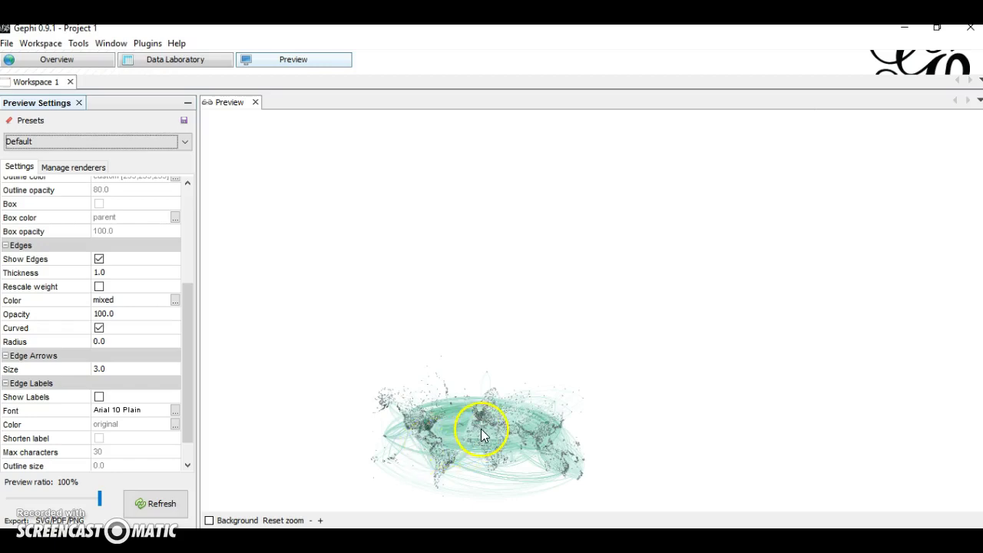
drag(476, 449, 467, 467)
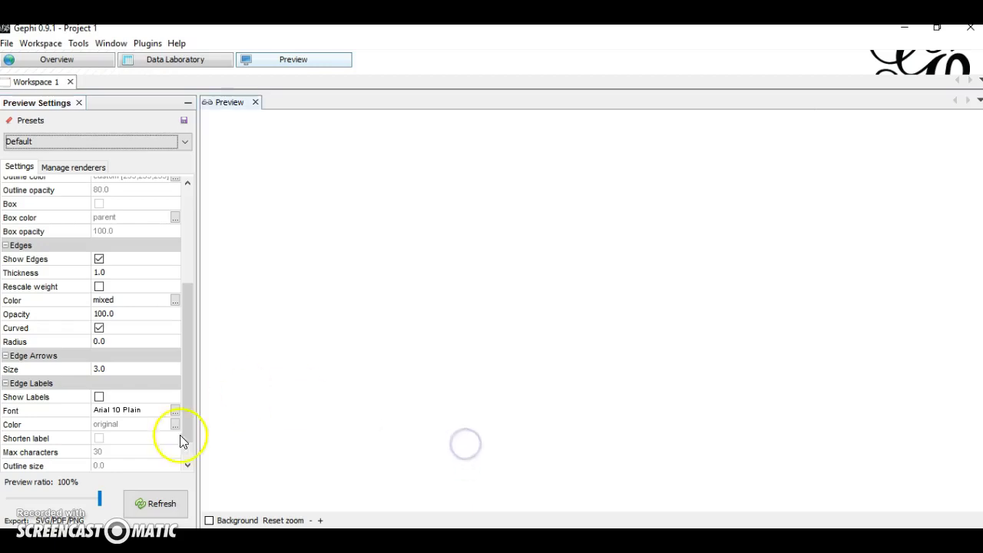